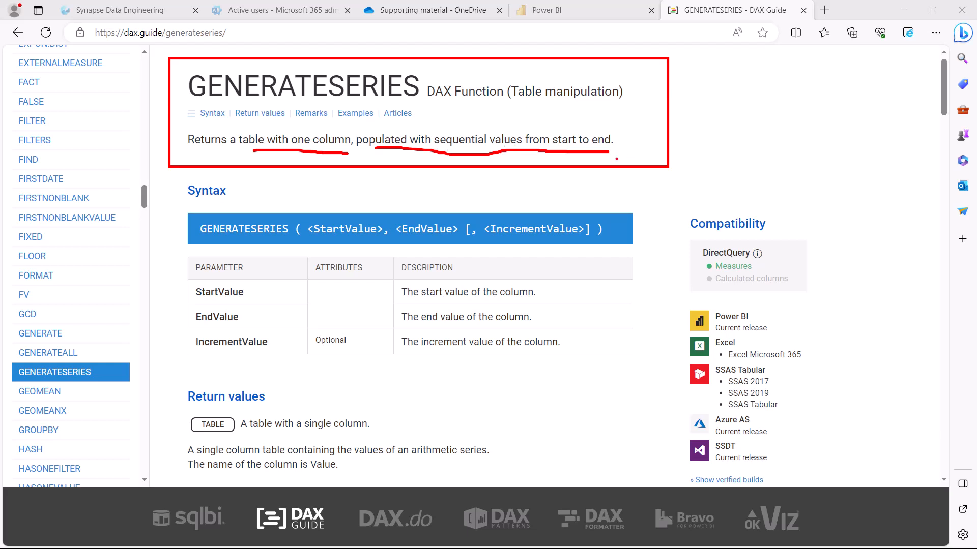
- Examine the GENERATESERIES syntax on DAX Guide, focusing on its start, end and increment arguments
mouse_move(175, 193)
mouse_down()
mouse_move(198, 232)
mouse_move(457, 255)
mouse_move(662, 250)
mouse_up()
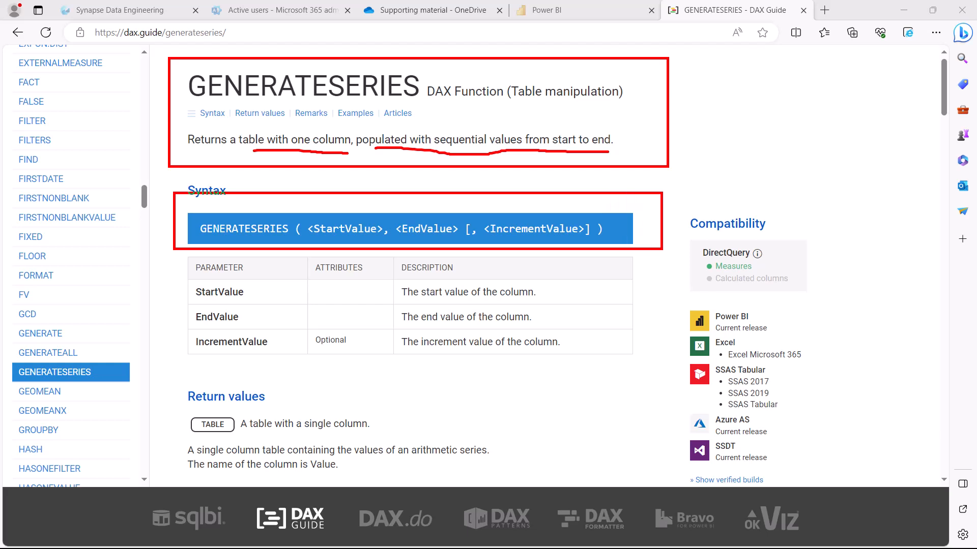
drag(313, 237, 433, 237)
drag(505, 240, 585, 242)
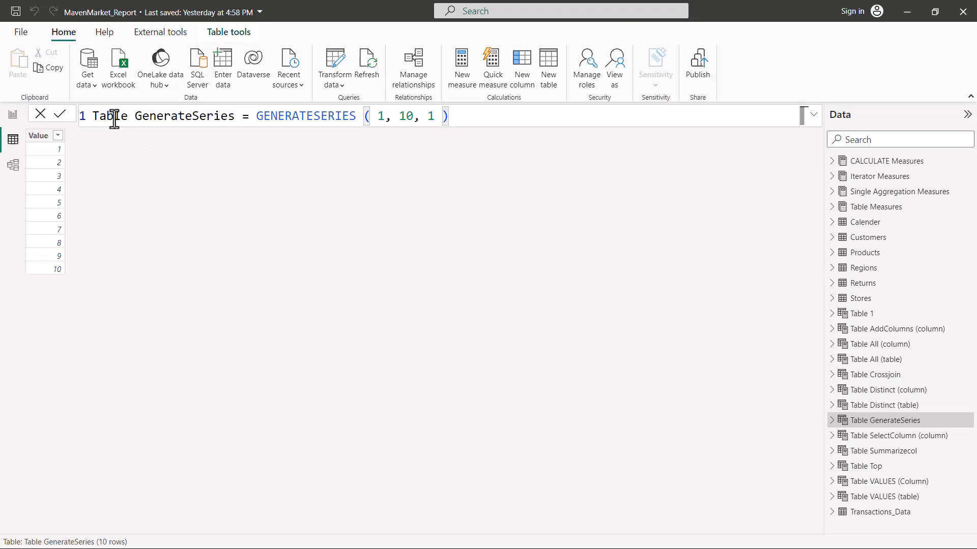
- In Power BI Desktop, examine the Table GenerateSeries formula's function and three arguments alongside its Value column
drag(256, 116, 356, 117)
click(310, 116)
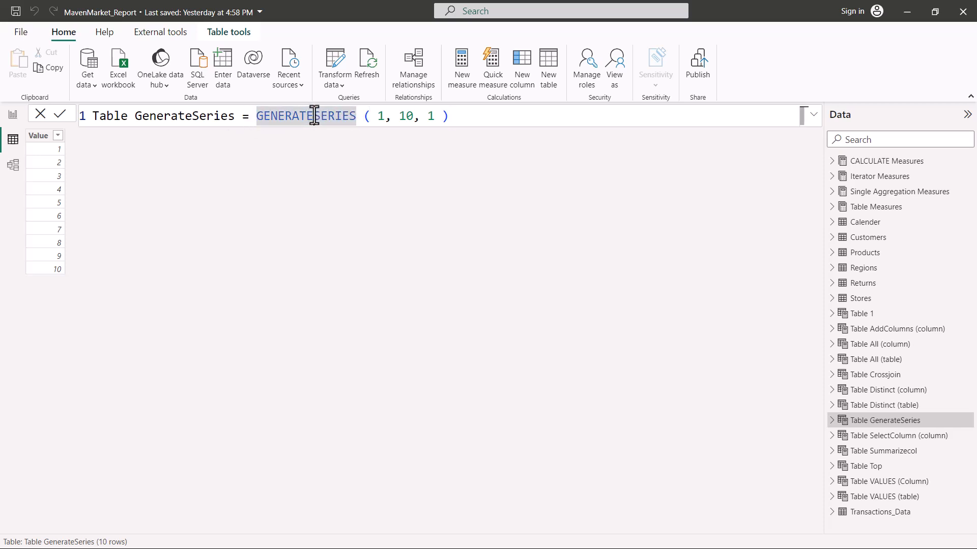
click(380, 117)
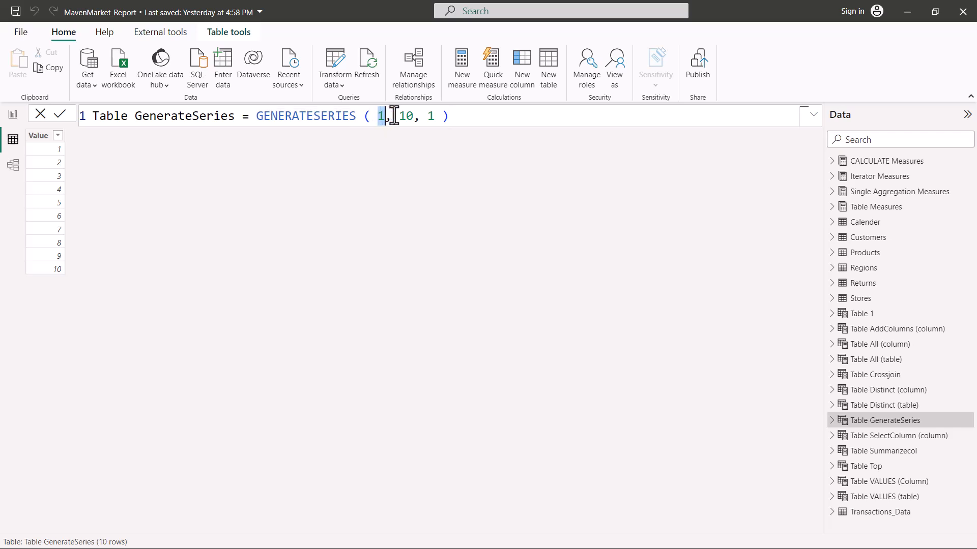
drag(399, 116, 416, 117)
click(428, 117)
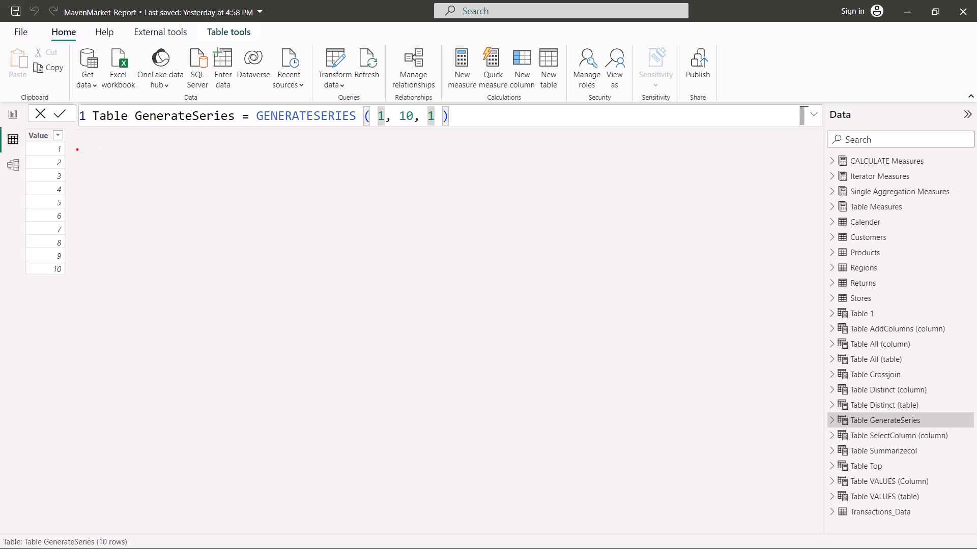
drag(25, 123, 76, 292)
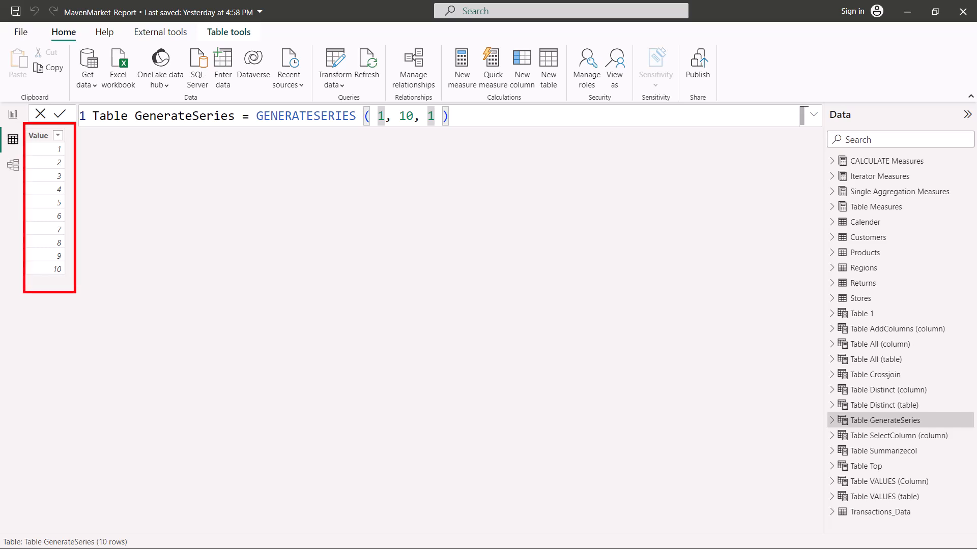
mouse_move(69, 149)
mouse_down()
mouse_move(78, 145)
mouse_move(78, 158)
mouse_up()
drag(52, 280, 60, 278)
drag(260, 125, 466, 107)
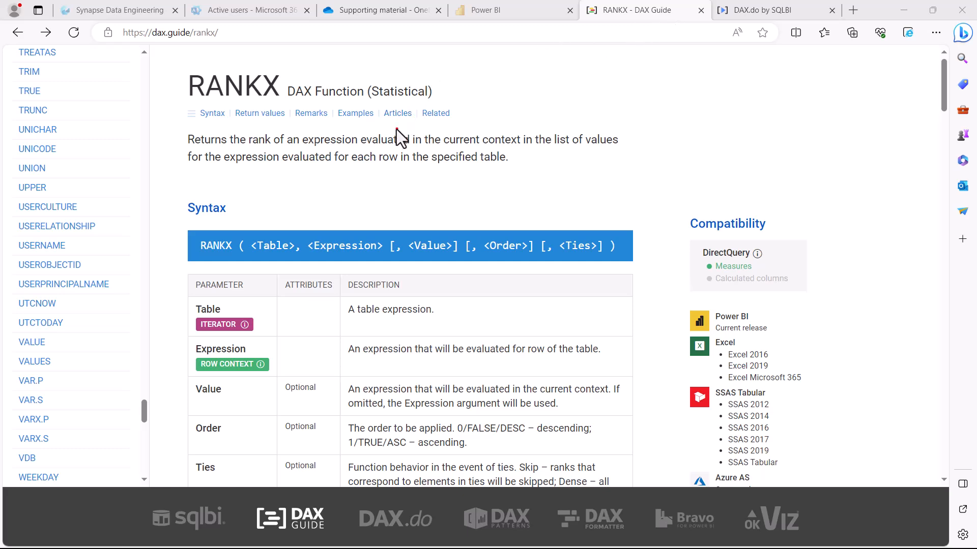
- On the DAX Guide page for RANKX, read the description of how the function ranks an expression
mouse_move(166, 66)
mouse_down()
mouse_move(337, 95)
mouse_move(596, 187)
mouse_move(646, 188)
mouse_up()
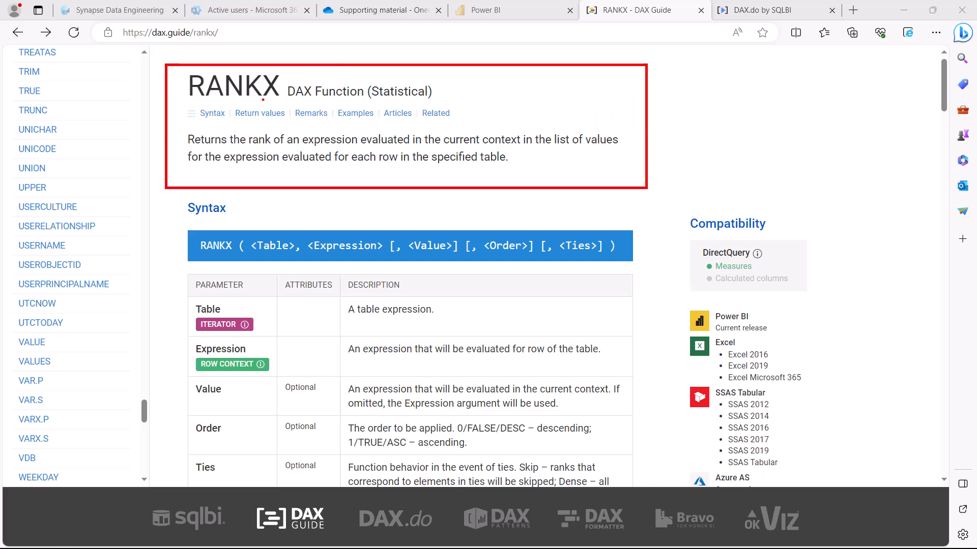
drag(265, 99, 282, 98)
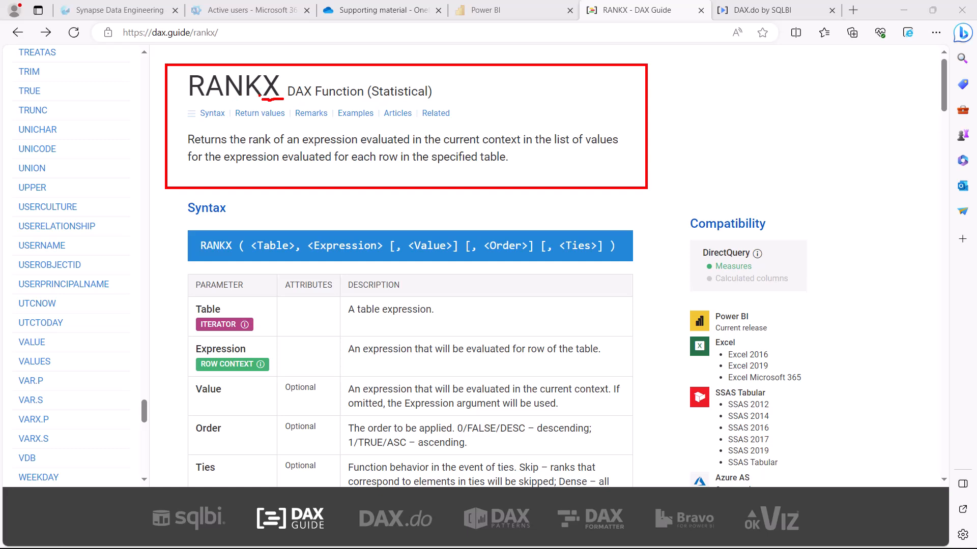
key(Escape)
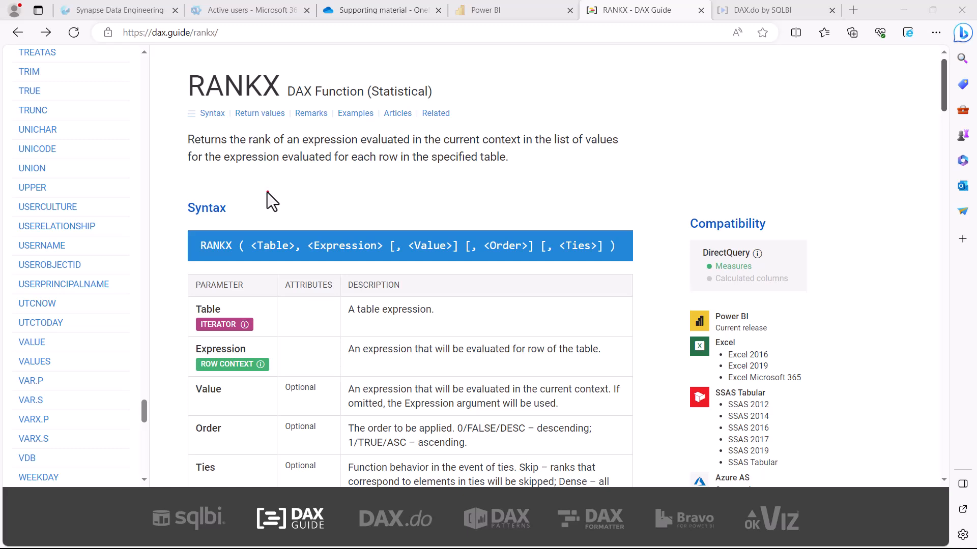
mouse_move(166, 121)
mouse_down()
mouse_move(259, 181)
mouse_move(671, 182)
mouse_up()
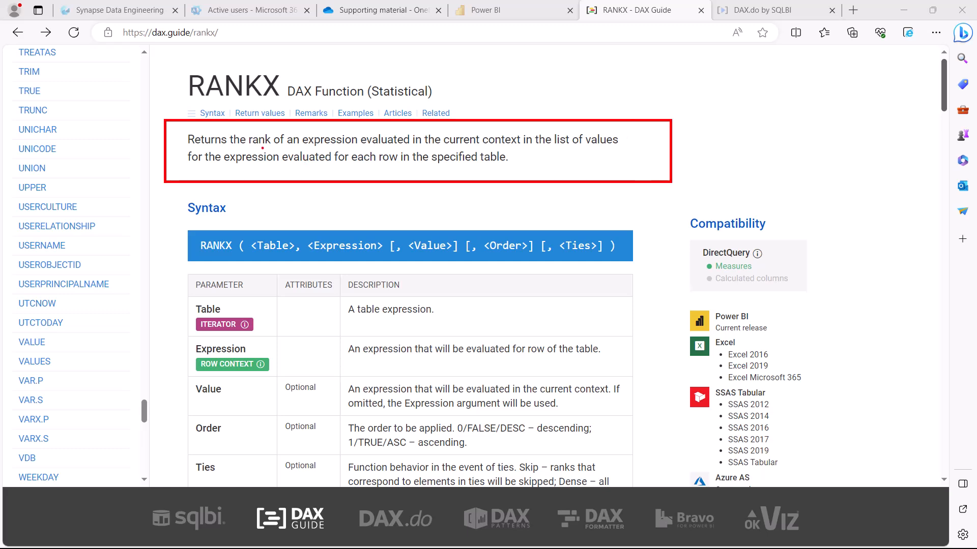
drag(253, 148, 307, 146)
drag(374, 148, 609, 151)
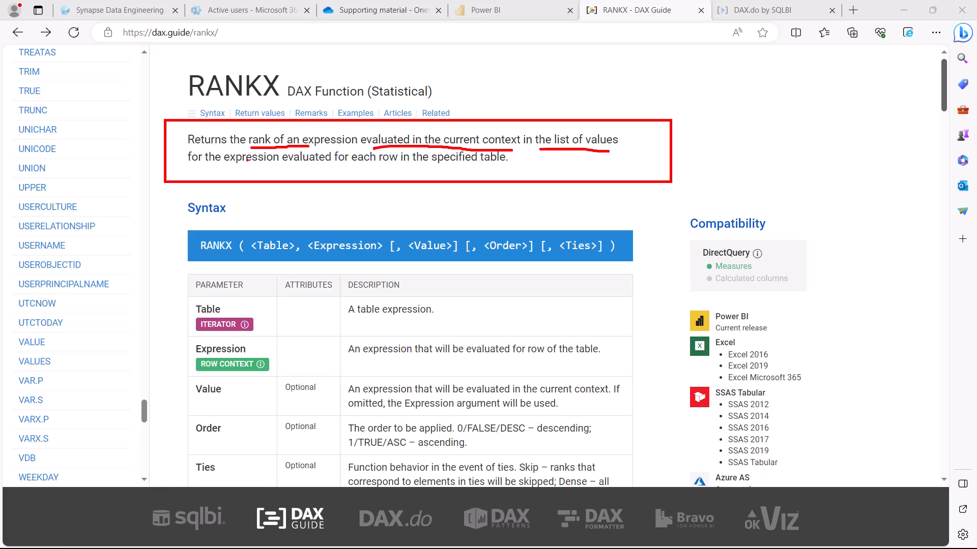
drag(213, 172, 243, 169)
drag(335, 165, 504, 167)
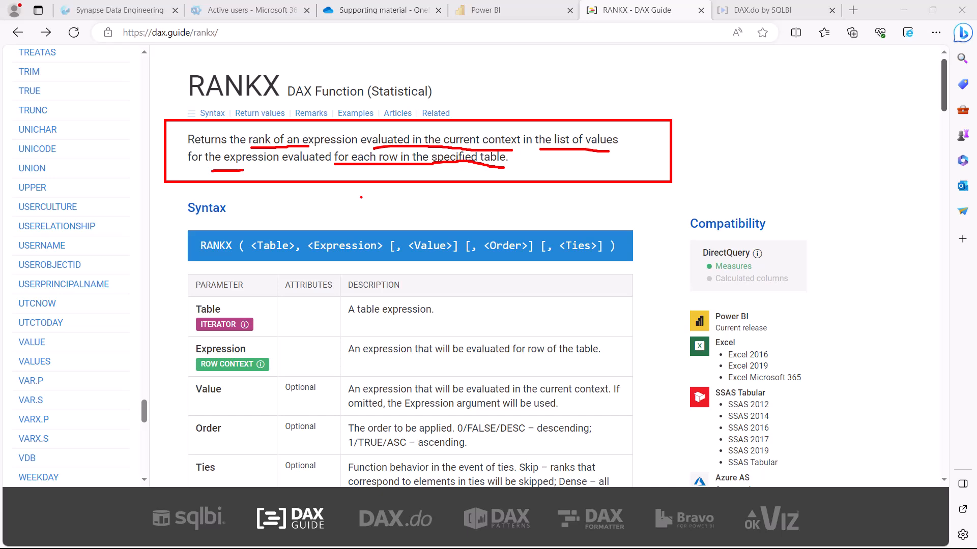
key(Escape)
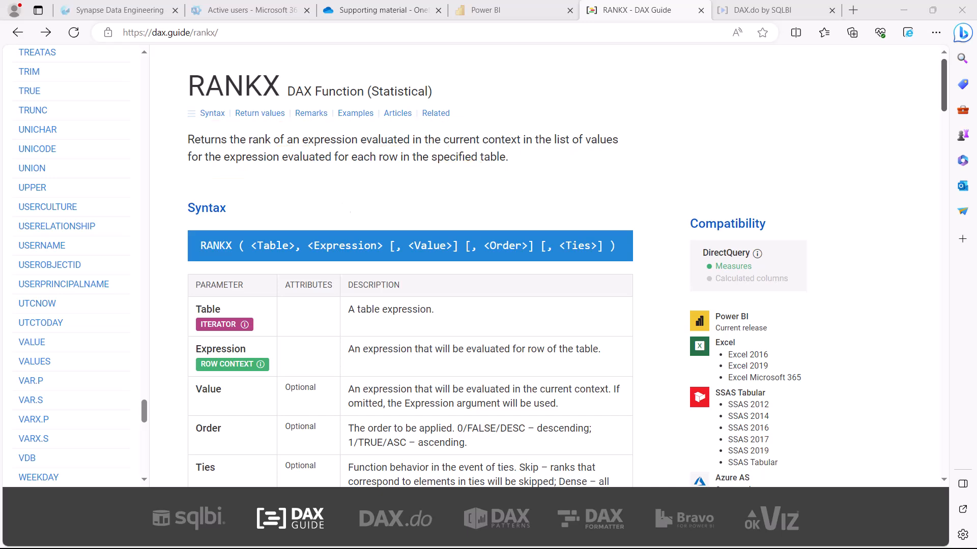
- Examine the RANKX syntax and its Table, Expression, Value, Order and Ties parameters
scroll(338, 201, down, 1)
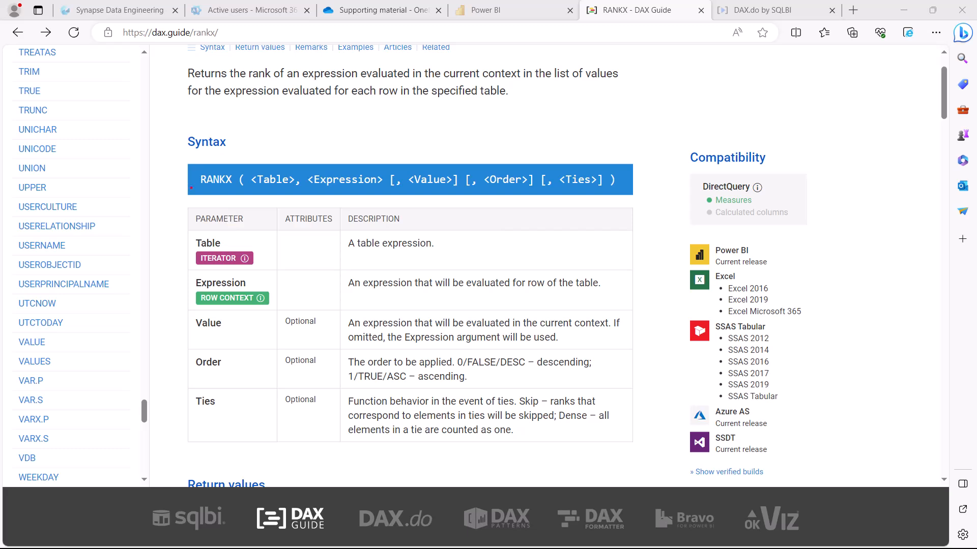
drag(173, 152, 647, 199)
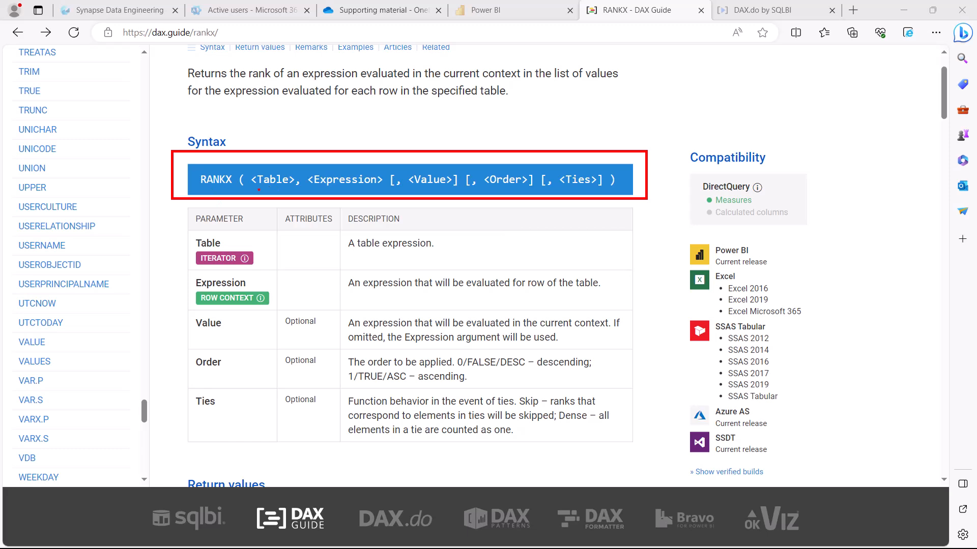
drag(259, 189, 291, 188)
drag(310, 192, 378, 188)
drag(273, 130, 270, 170)
drag(262, 155, 277, 156)
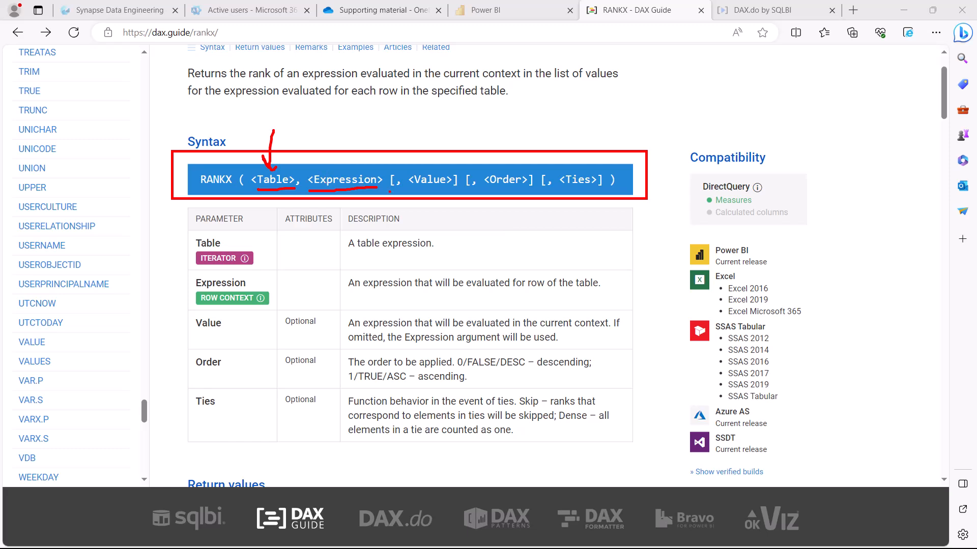
drag(412, 187, 601, 188)
drag(157, 288, 194, 279)
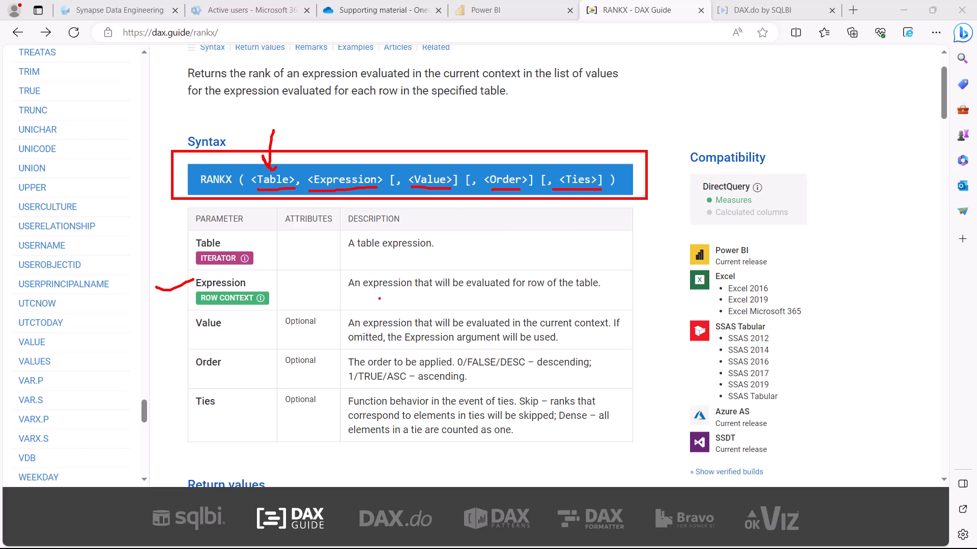
drag(360, 297, 457, 294)
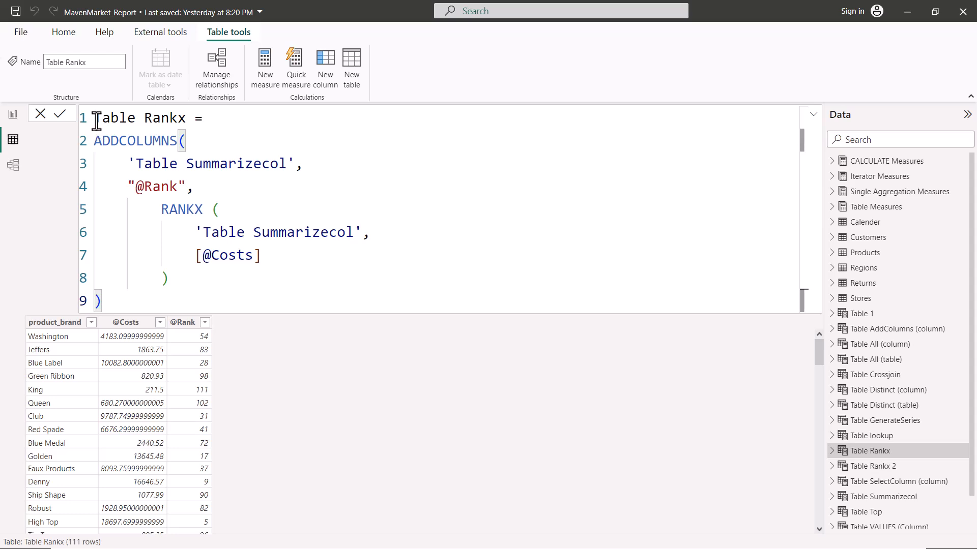
drag(96, 120, 189, 120)
click(224, 148)
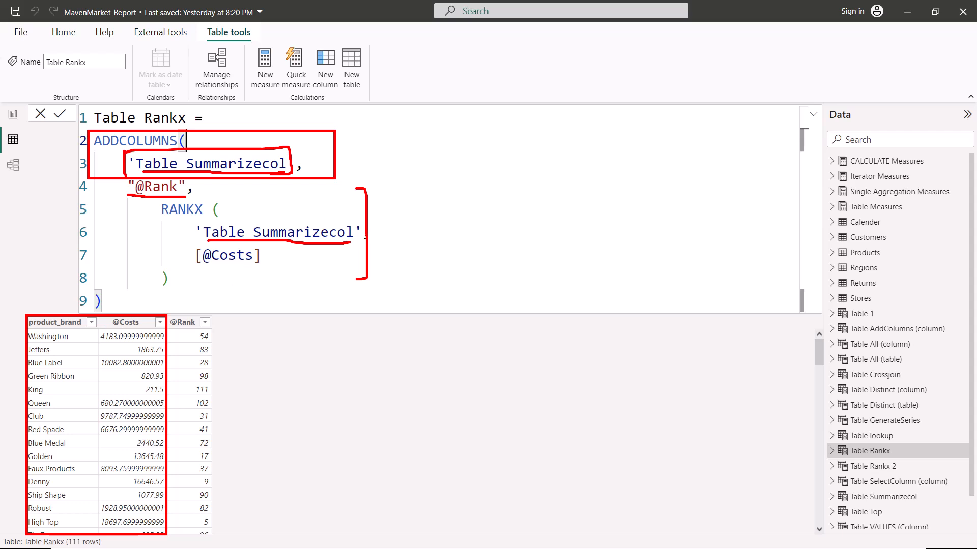
drag(197, 271, 265, 271)
drag(195, 341, 208, 340)
drag(486, 123, 493, 323)
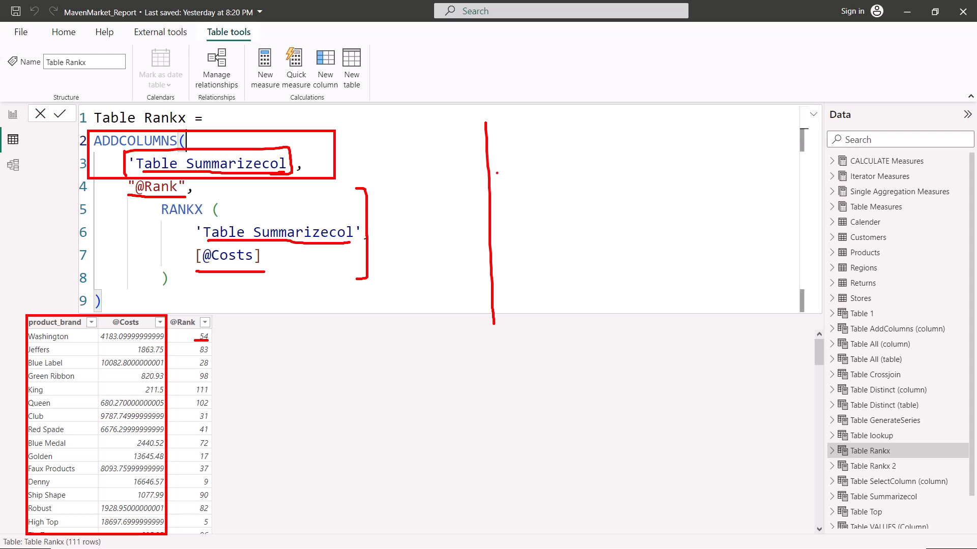
mouse_move(488, 122)
mouse_down()
mouse_move(598, 121)
mouse_move(597, 341)
mouse_move(490, 340)
mouse_move(491, 322)
mouse_up()
drag(430, 134, 430, 258)
mouse_move(416, 237)
mouse_down()
mouse_move(431, 259)
mouse_move(444, 250)
mouse_up()
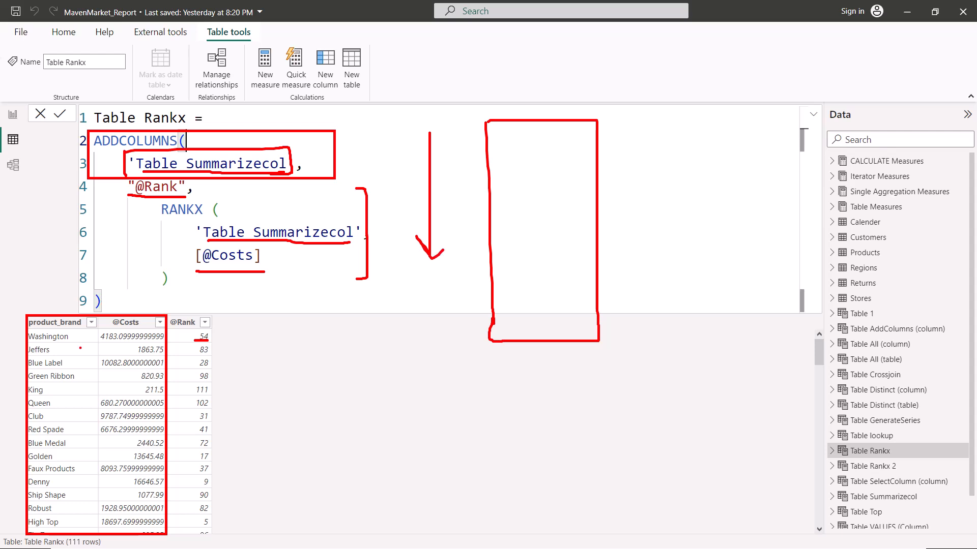
drag(117, 329, 142, 329)
drag(483, 140, 593, 143)
drag(531, 127, 555, 119)
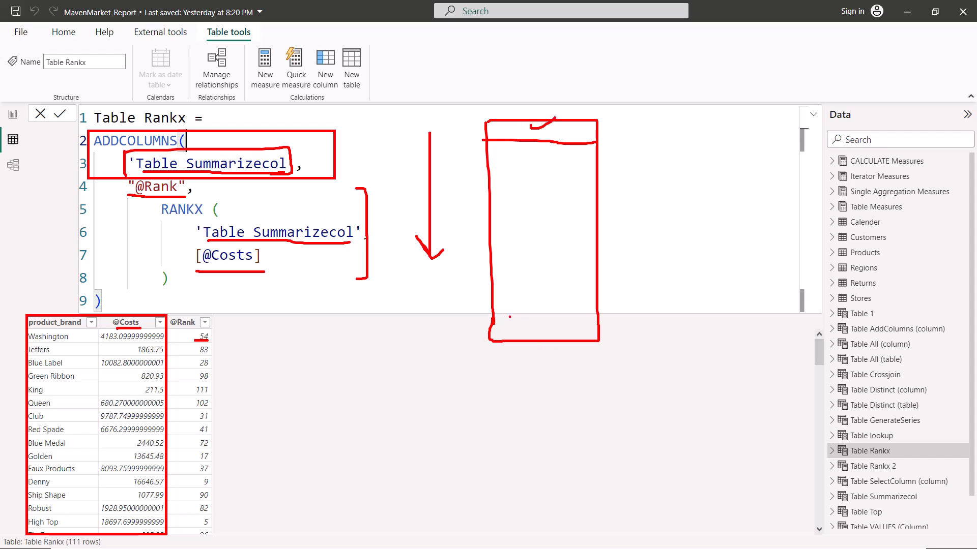
drag(494, 320, 596, 319)
drag(28, 343, 148, 339)
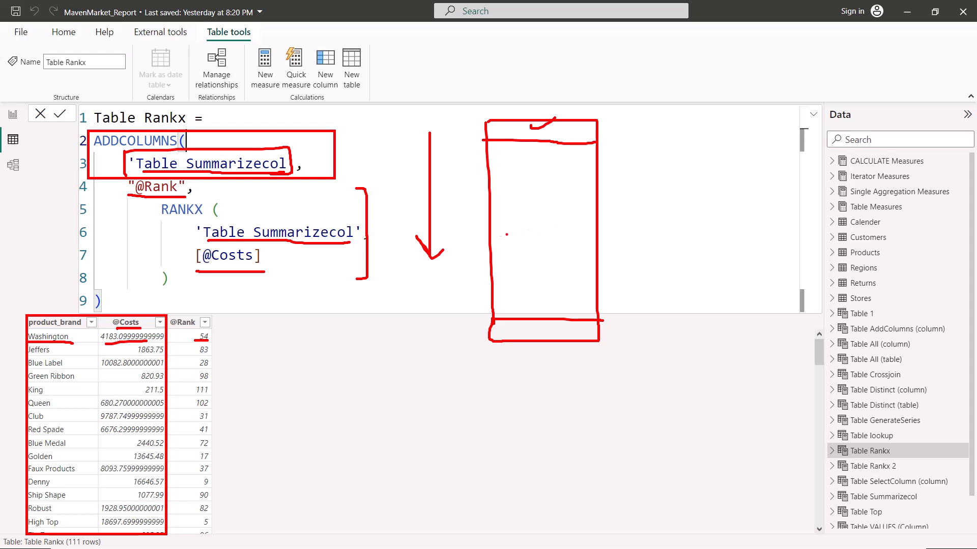
drag(491, 234, 644, 234)
drag(491, 259, 707, 260)
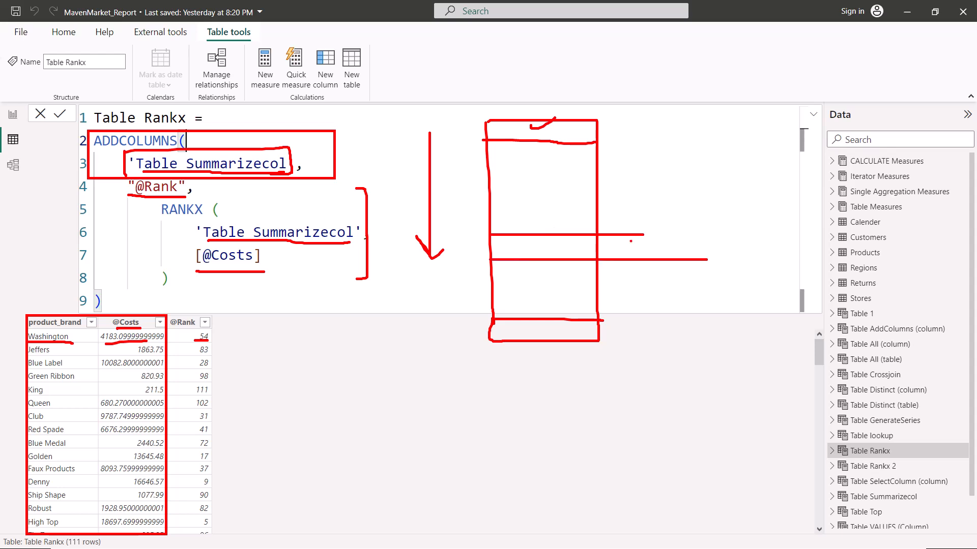
mouse_move(630, 241)
mouse_down()
mouse_move(629, 252)
mouse_move(644, 238)
mouse_move(657, 250)
mouse_up()
drag(140, 356, 163, 356)
drag(187, 356, 209, 357)
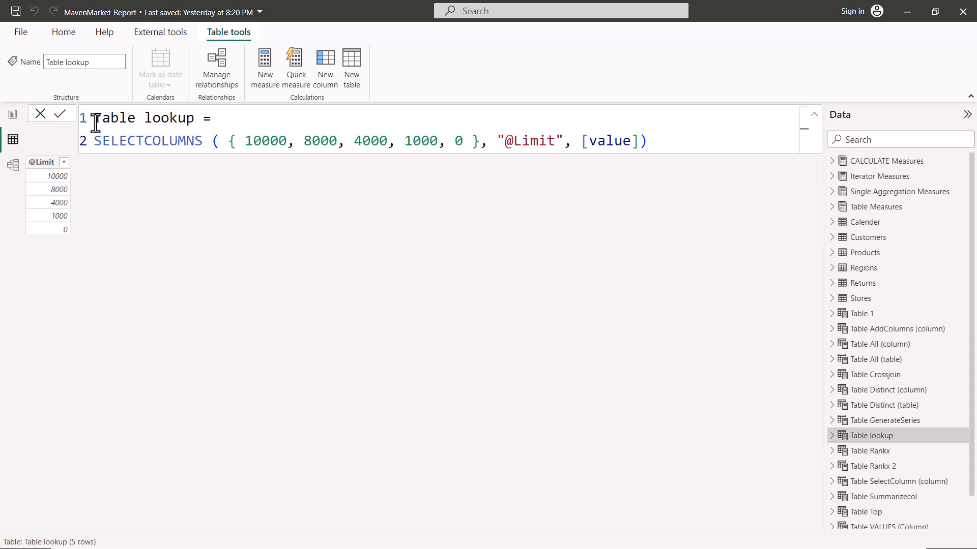
drag(91, 142, 670, 140)
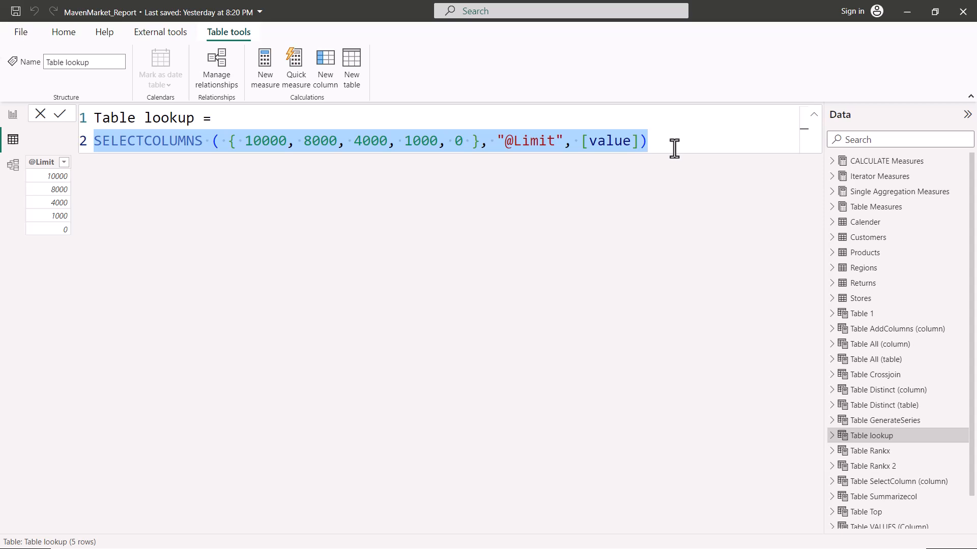
click(672, 147)
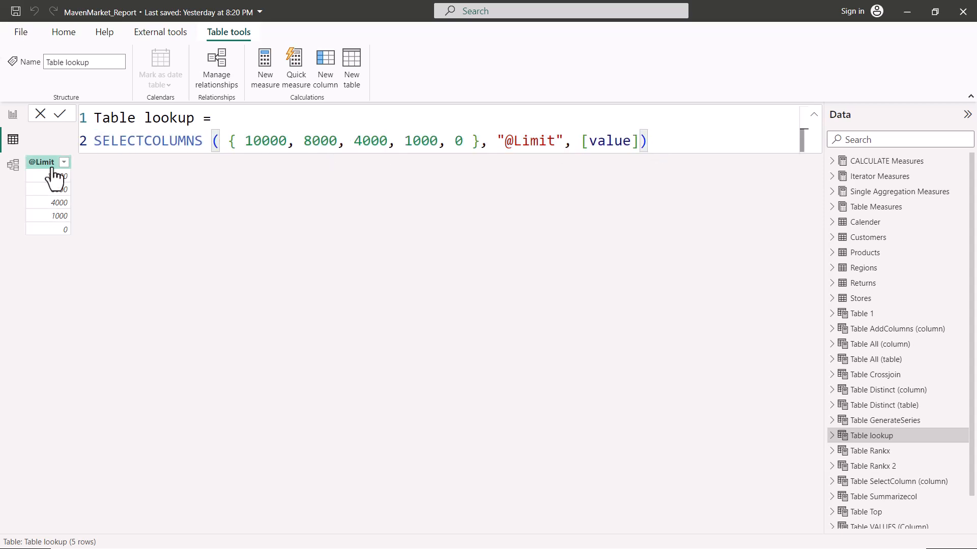
drag(26, 149, 76, 241)
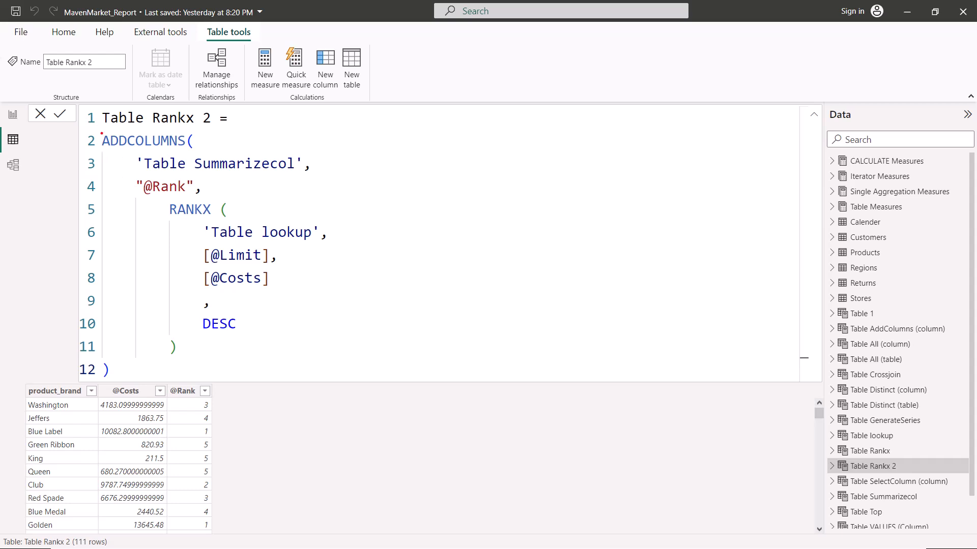
drag(96, 126, 313, 175)
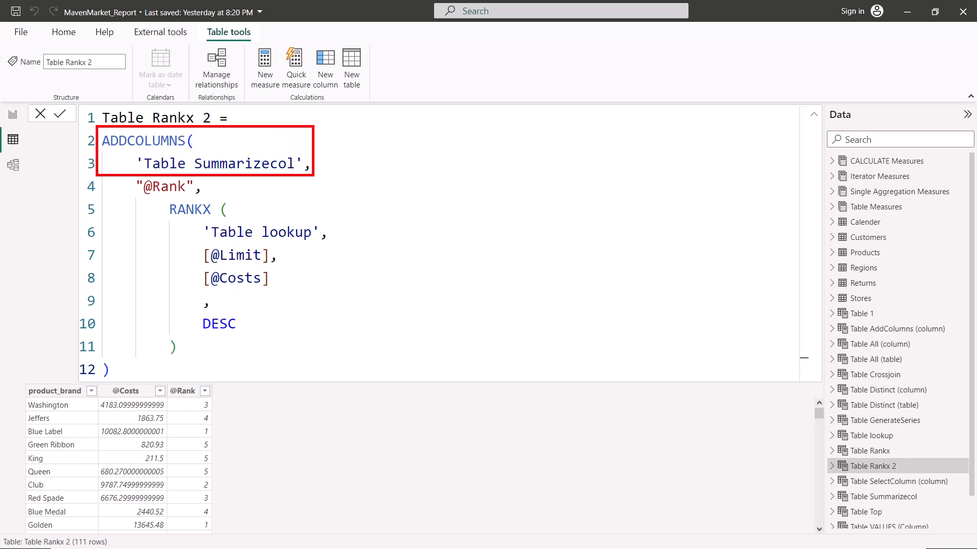
mouse_move(26, 383)
mouse_down()
mouse_move(149, 442)
mouse_move(168, 542)
mouse_up()
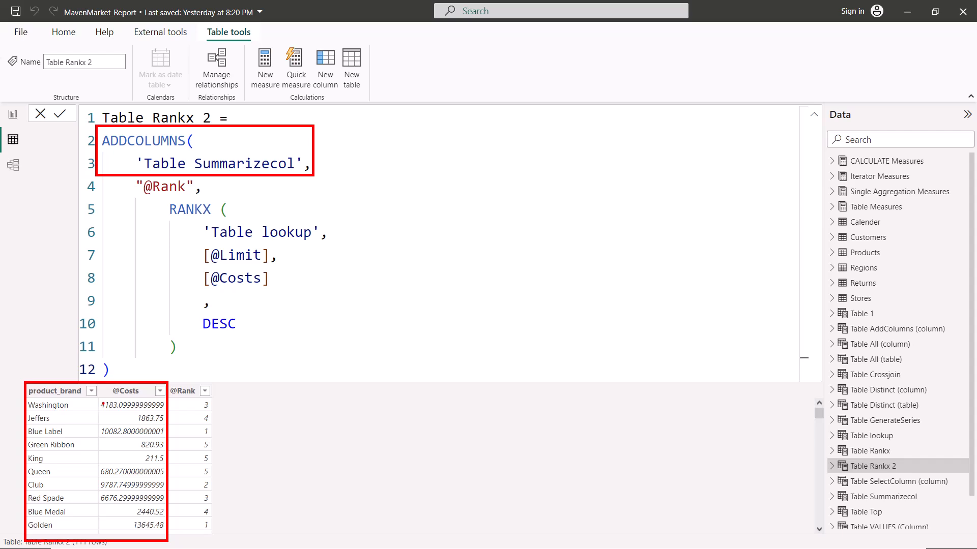
drag(104, 411, 166, 410)
drag(586, 142, 587, 277)
mouse_move(585, 142)
mouse_down()
mouse_move(697, 146)
mouse_move(693, 274)
mouse_move(588, 282)
mouse_up()
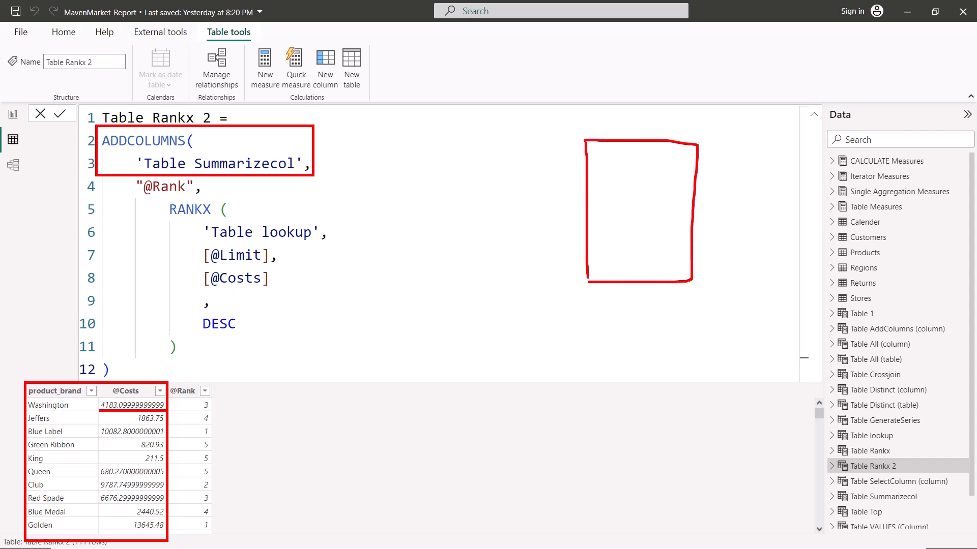
drag(587, 175, 695, 173)
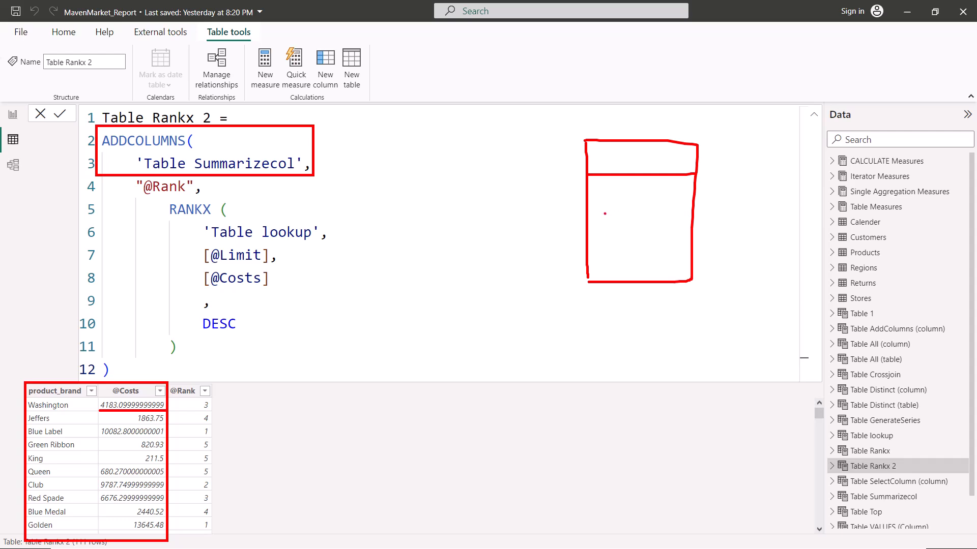
drag(588, 200, 689, 198)
drag(586, 236, 694, 236)
drag(584, 257, 699, 254)
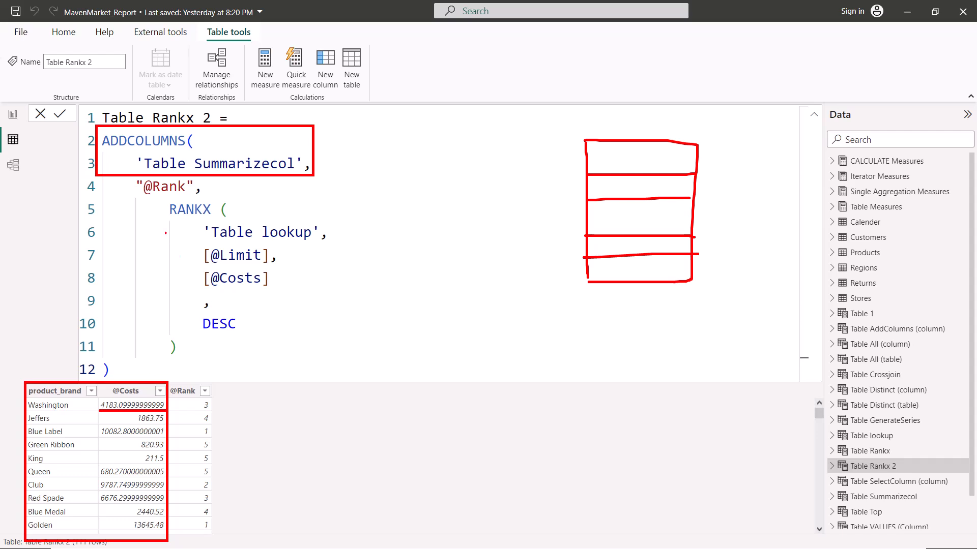
mouse_move(162, 197)
mouse_down()
mouse_move(252, 380)
mouse_move(389, 368)
mouse_up()
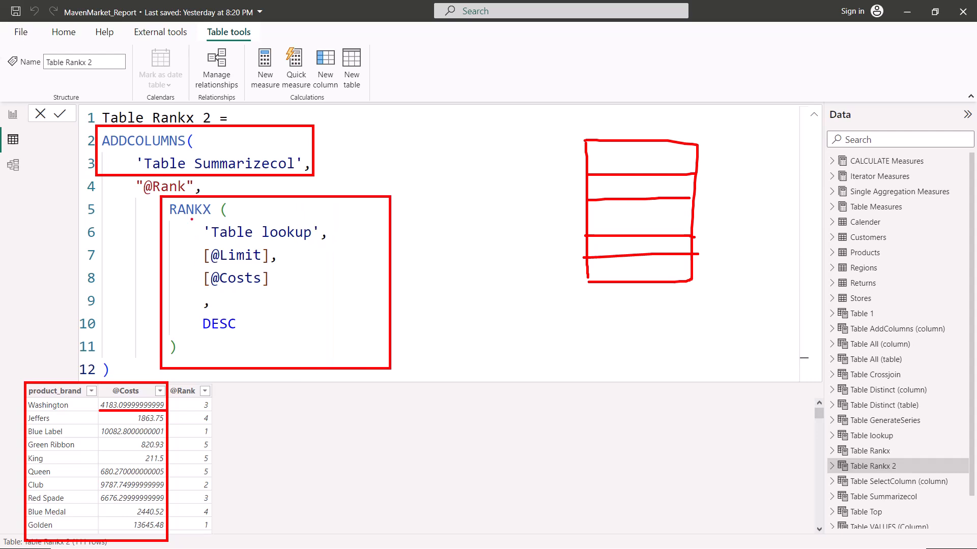
drag(214, 243, 325, 240)
mouse_move(188, 223)
mouse_down()
mouse_move(272, 268)
mouse_move(336, 267)
mouse_up()
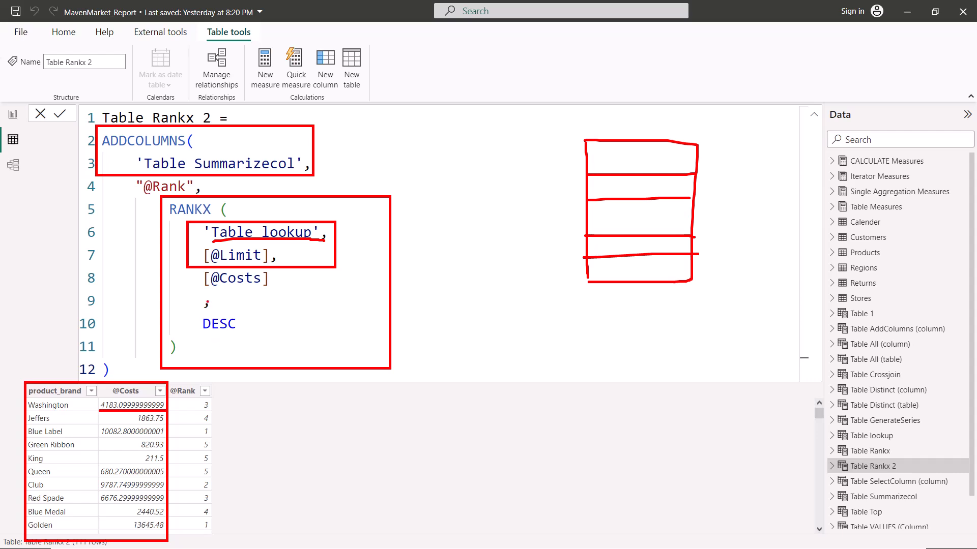
drag(188, 291, 282, 288)
mouse_move(286, 263)
mouse_down()
mouse_move(199, 264)
mouse_move(194, 282)
mouse_move(209, 288)
mouse_up()
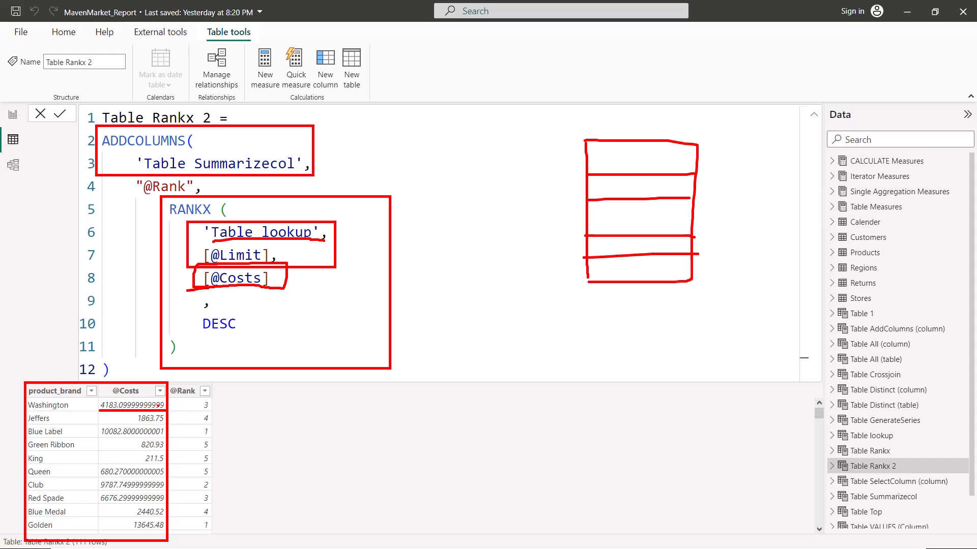
mouse_move(600, 149)
mouse_down()
mouse_move(602, 169)
mouse_move(616, 173)
mouse_move(623, 157)
mouse_up()
mouse_move(614, 190)
mouse_down()
mouse_move(603, 198)
mouse_move(614, 177)
mouse_move(606, 214)
mouse_move(617, 230)
mouse_move(618, 284)
mouse_move(610, 269)
mouse_up()
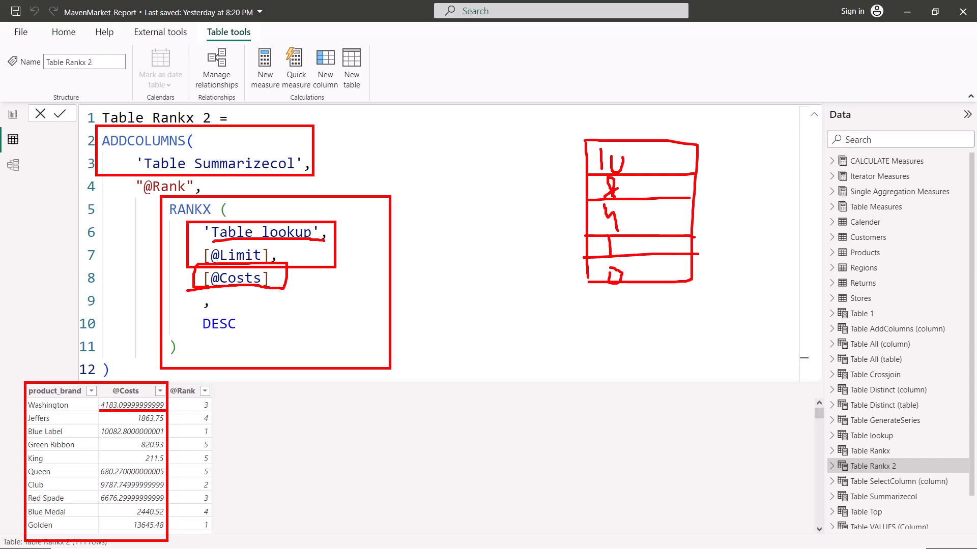
drag(574, 189, 572, 216)
drag(575, 144, 574, 118)
drag(194, 413, 221, 412)
drag(31, 425, 64, 424)
drag(133, 427, 156, 425)
drag(558, 257, 581, 264)
drag(190, 427, 232, 428)
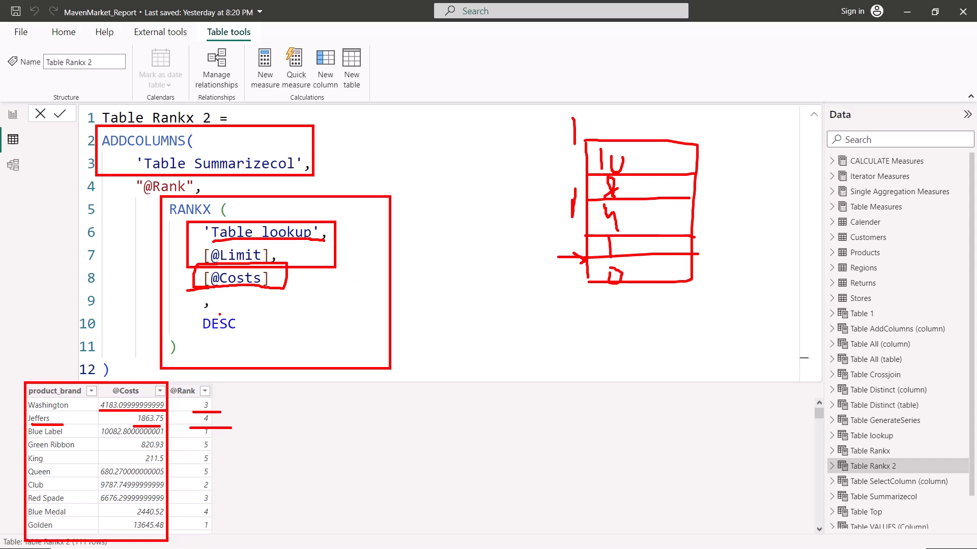
drag(187, 297, 281, 342)
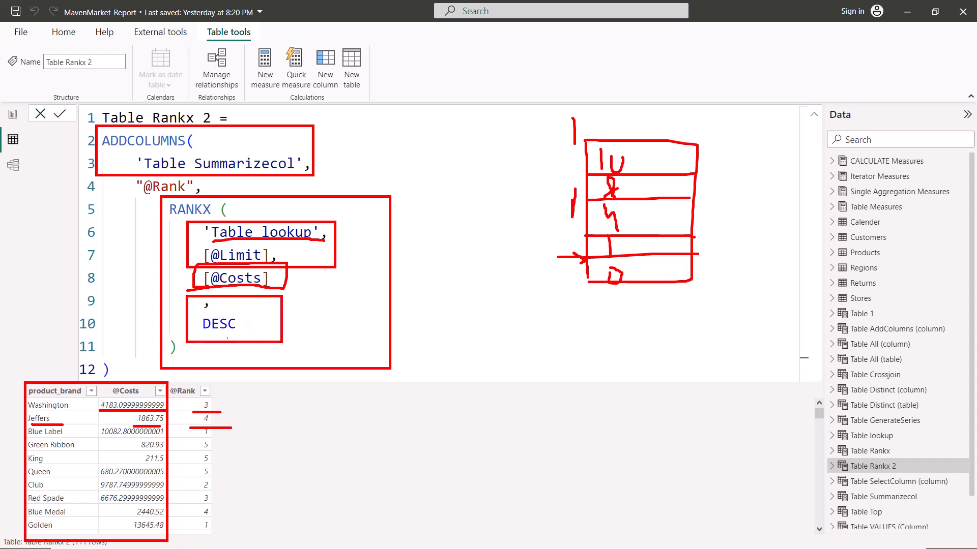
mouse_move(203, 331)
mouse_down()
mouse_move(260, 323)
mouse_move(253, 311)
mouse_move(184, 312)
mouse_move(227, 334)
mouse_up()
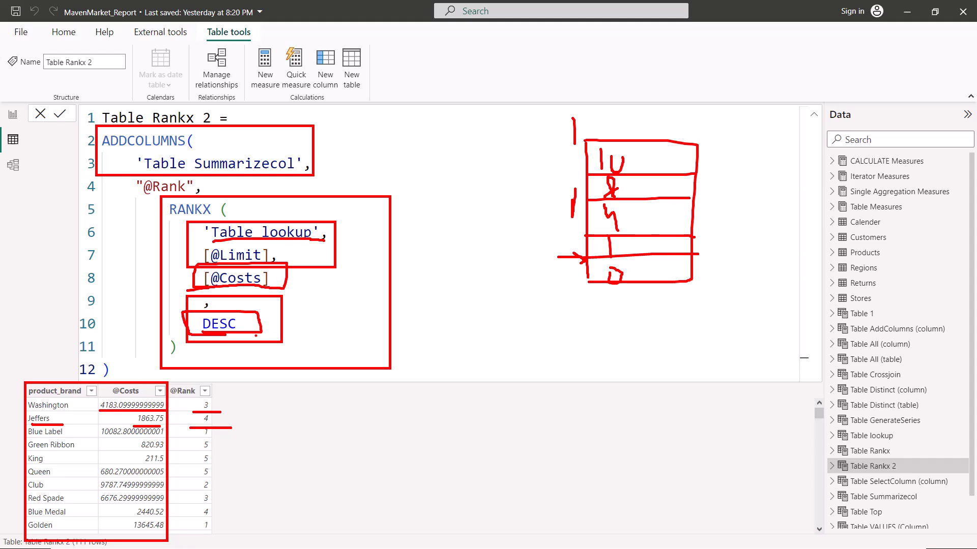
- Switch to the RANKX page on DAX Guide and read how the Ties parameter treats Skip and Dense
key(alt+Tab)
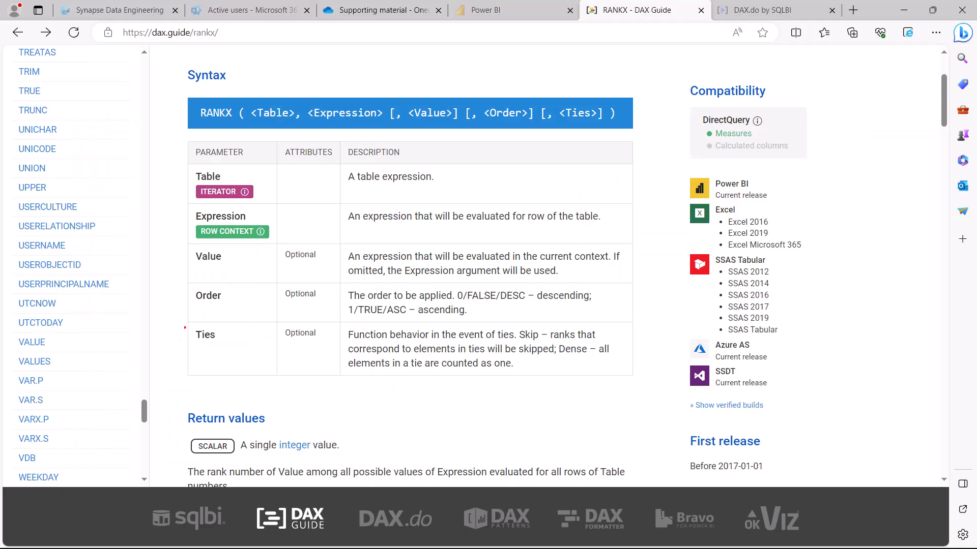
drag(182, 321, 515, 396)
key(Escape)
mouse_move(175, 315)
mouse_down()
mouse_move(348, 380)
mouse_move(636, 394)
mouse_up()
drag(520, 342, 585, 356)
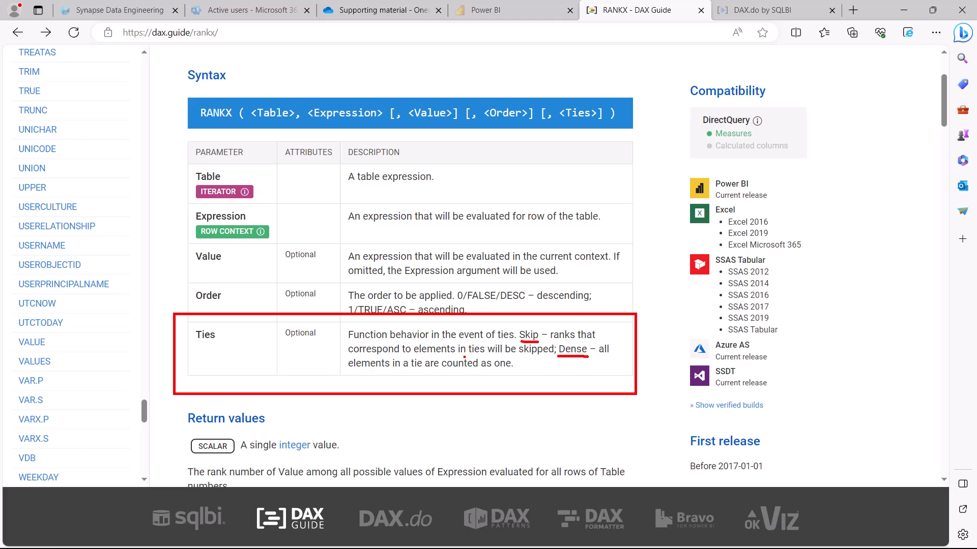
drag(463, 358, 537, 357)
drag(358, 375, 525, 376)
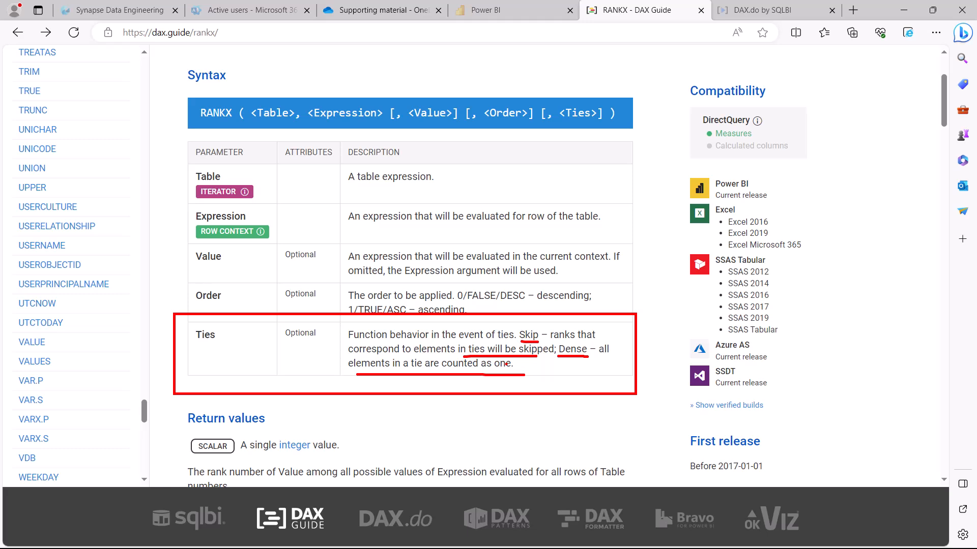
scroll(301, 244, down, 15)
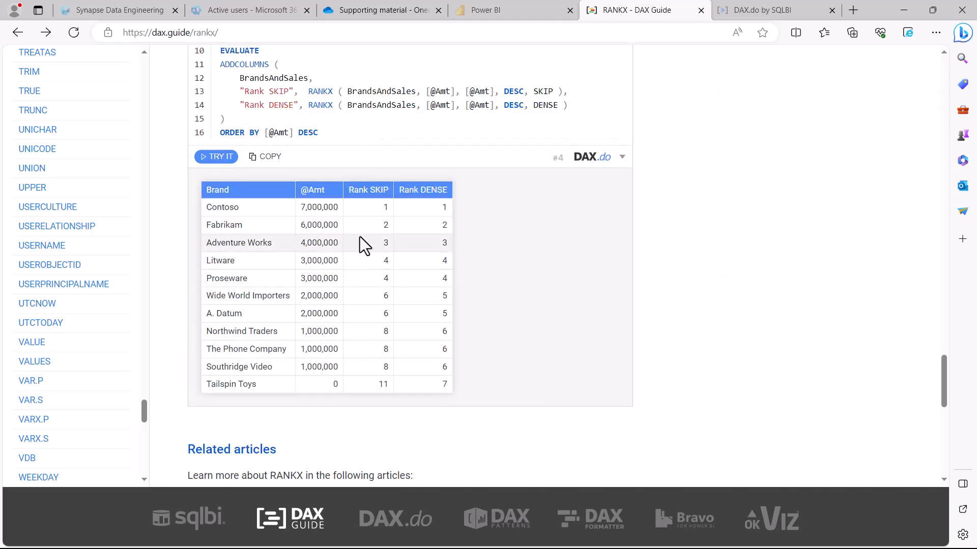
mouse_move(288, 167)
mouse_down()
mouse_move(321, 250)
mouse_move(410, 368)
mouse_move(515, 408)
mouse_up()
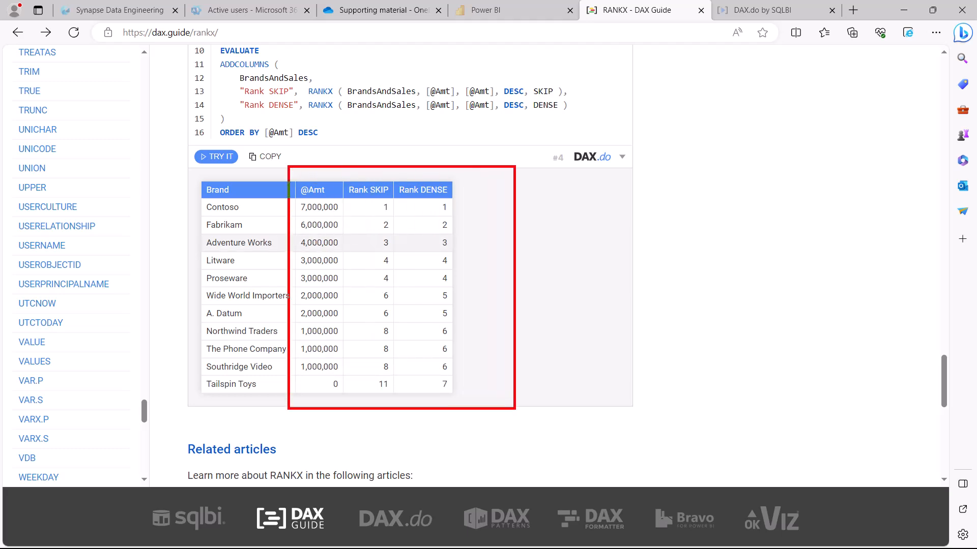
drag(368, 198, 452, 196)
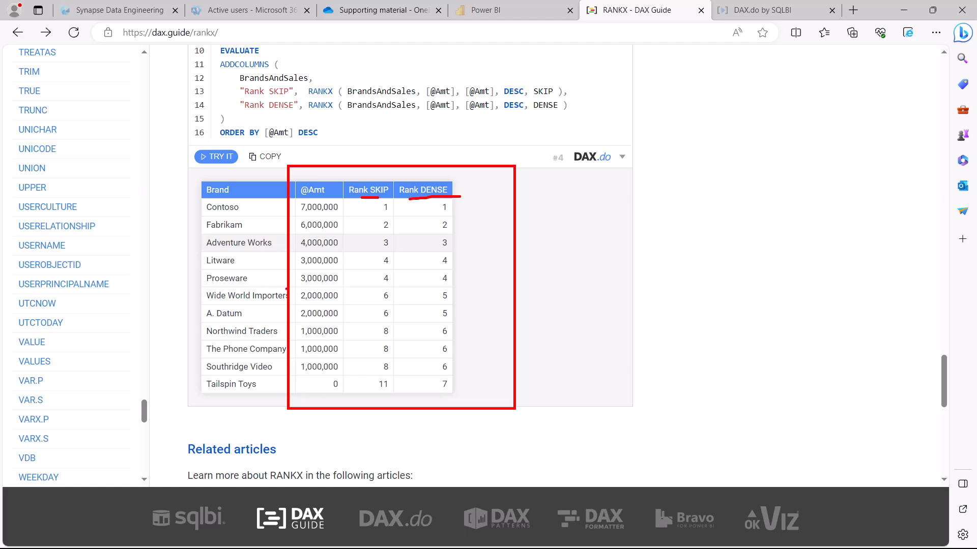
mouse_move(296, 255)
mouse_down()
mouse_move(296, 279)
mouse_move(343, 284)
mouse_move(342, 259)
mouse_move(296, 252)
mouse_up()
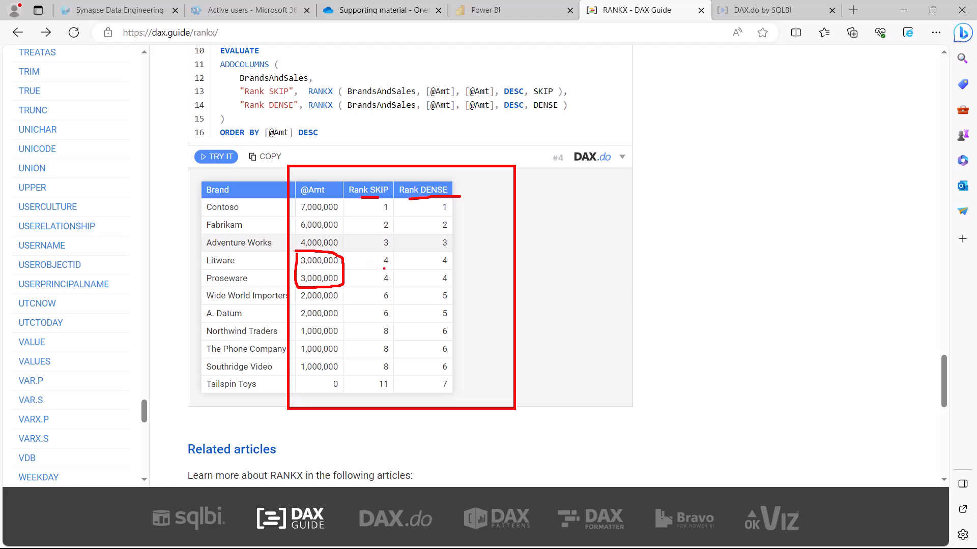
drag(382, 270, 392, 286)
mouse_move(391, 277)
mouse_down()
mouse_move(402, 280)
mouse_move(400, 294)
mouse_up()
mouse_move(298, 321)
mouse_down()
mouse_move(346, 359)
mouse_move(297, 325)
mouse_up()
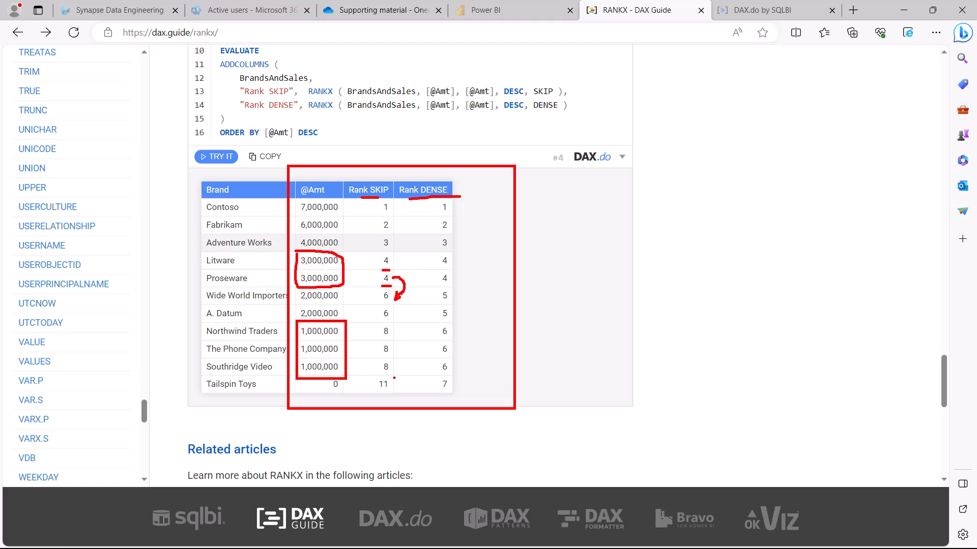
mouse_move(391, 377)
mouse_down()
mouse_move(370, 382)
mouse_move(384, 392)
mouse_move(397, 375)
mouse_up()
drag(414, 256, 419, 286)
mouse_move(418, 285)
mouse_down()
mouse_move(423, 325)
mouse_move(434, 315)
mouse_up()
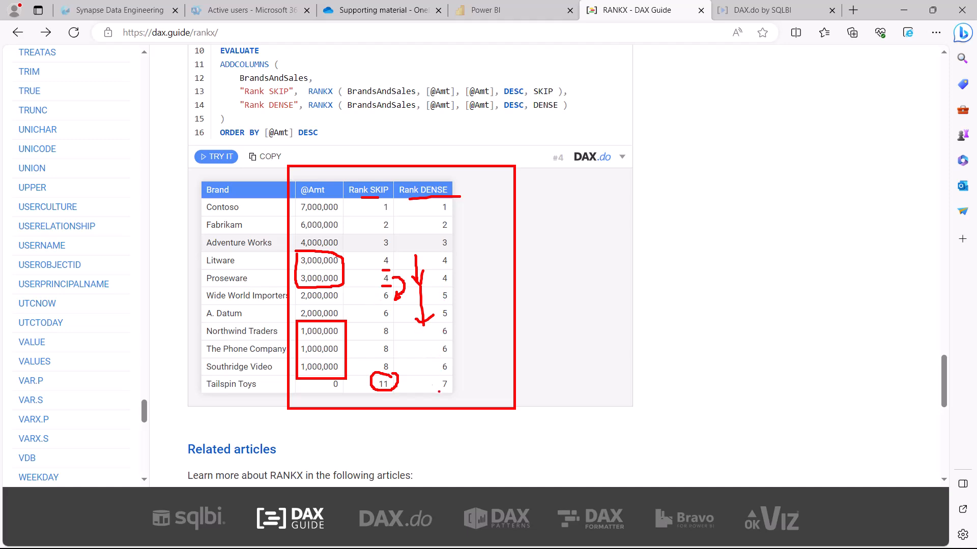
mouse_move(386, 322)
mouse_down()
mouse_move(379, 372)
mouse_move(398, 362)
mouse_up()
mouse_move(387, 322)
mouse_down()
mouse_move(405, 334)
mouse_move(398, 365)
mouse_up()
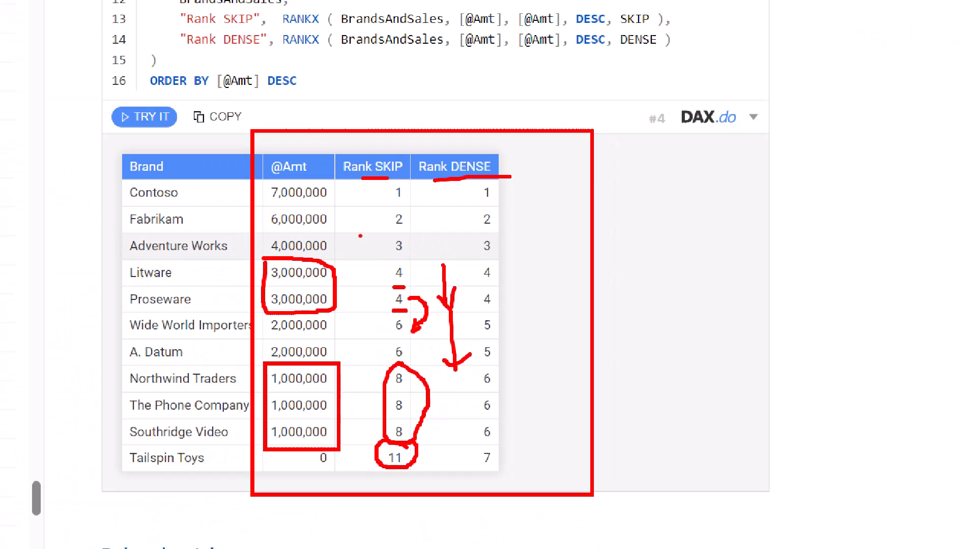
- Read the RANKX remarks on the default values of the Order and Ties arguments
scroll(442, 204, up, 10)
scroll(439, 197, up, 15)
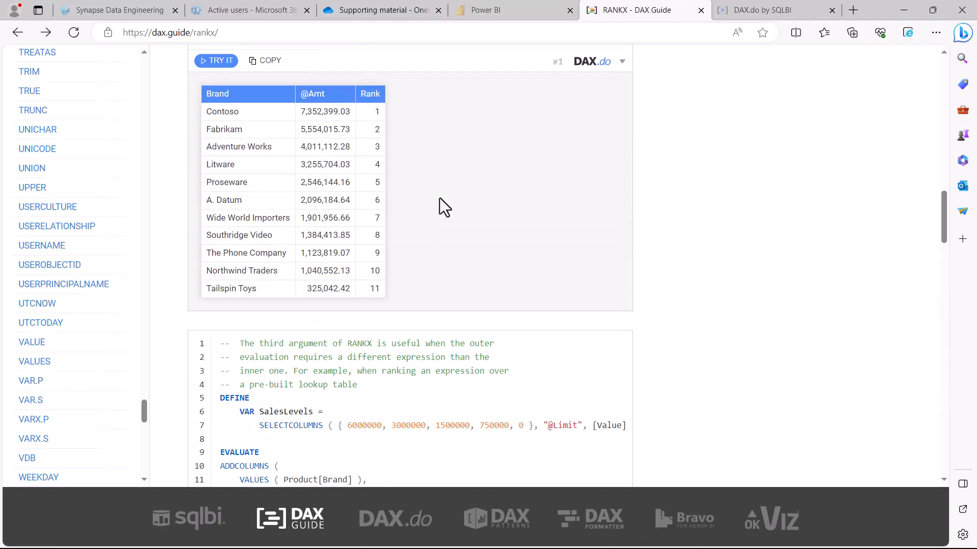
scroll(440, 197, up, 2)
scroll(440, 204, down, 4)
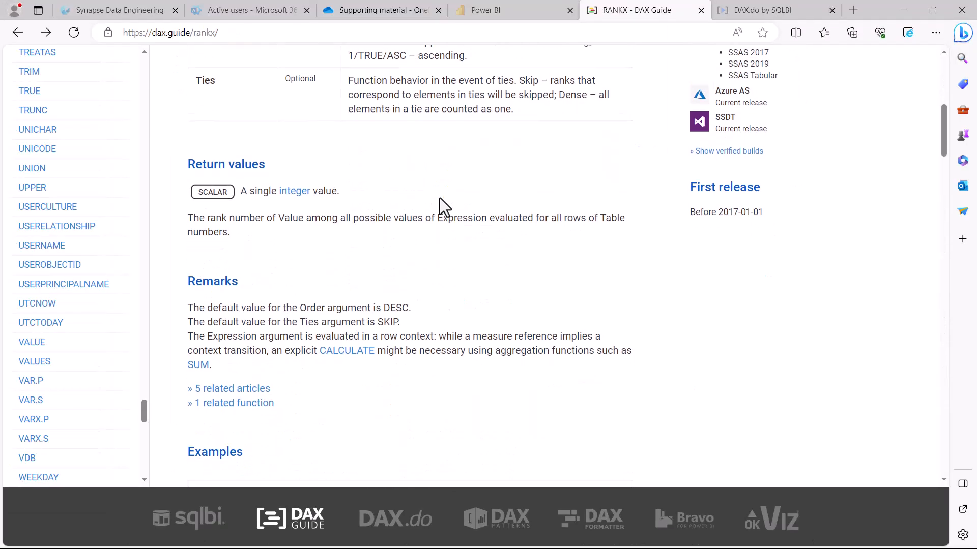
key(ctrl+2)
drag(312, 330, 401, 328)
drag(379, 316, 413, 315)
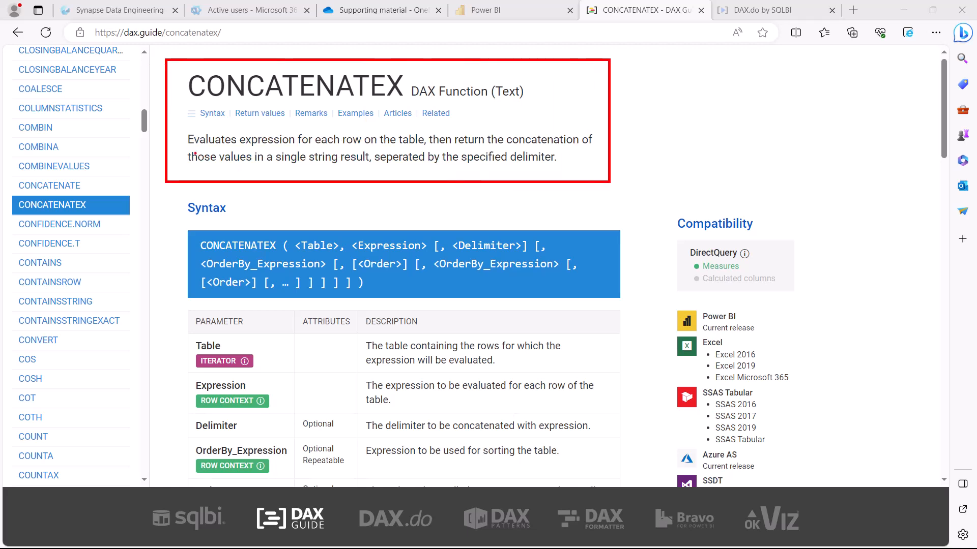
- Read the CONCATENATEX description on DAX Guide, covering row-by-row evaluation, the single string result, the delimiter and the Table argument
drag(238, 146, 265, 146)
drag(332, 147, 575, 148)
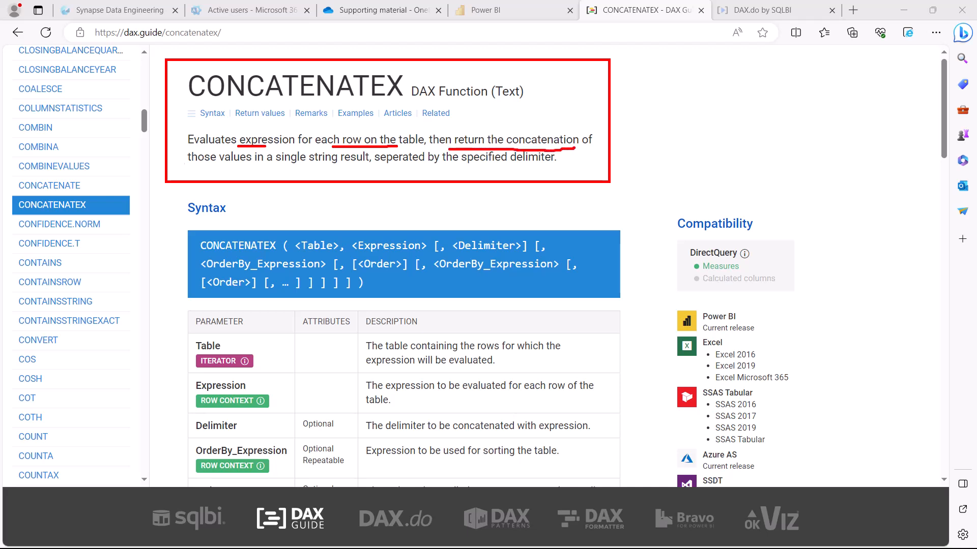
drag(194, 165, 357, 172)
drag(466, 166, 559, 171)
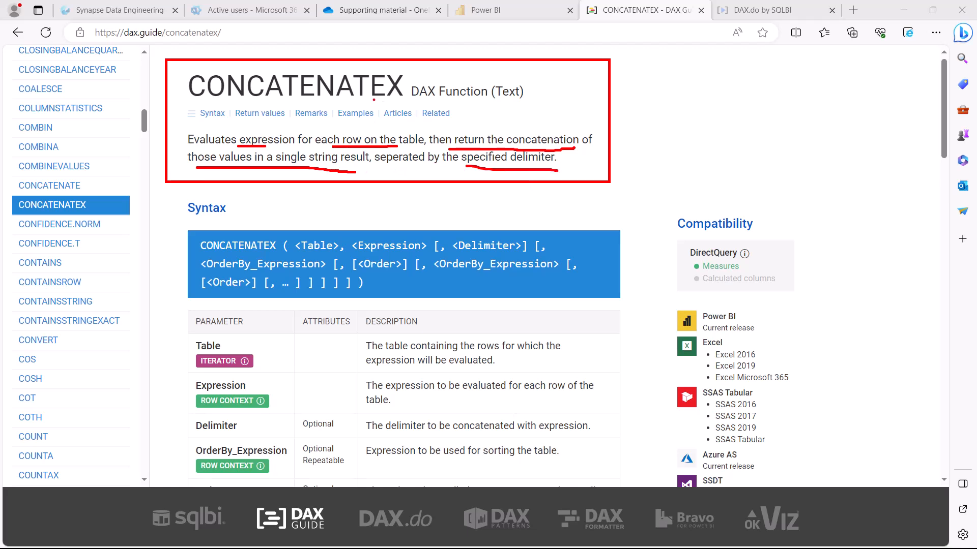
drag(389, 100, 407, 99)
drag(299, 256, 394, 254)
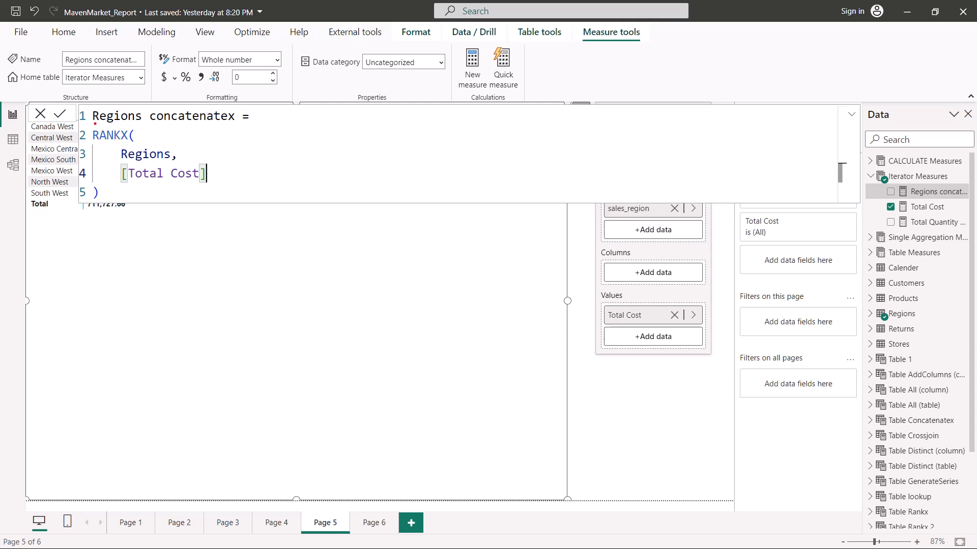
- In Power BI Desktop, review the Regions concatenatex measure, which applies RANKX to the Regions table and [Total Cost]
drag(94, 123, 241, 124)
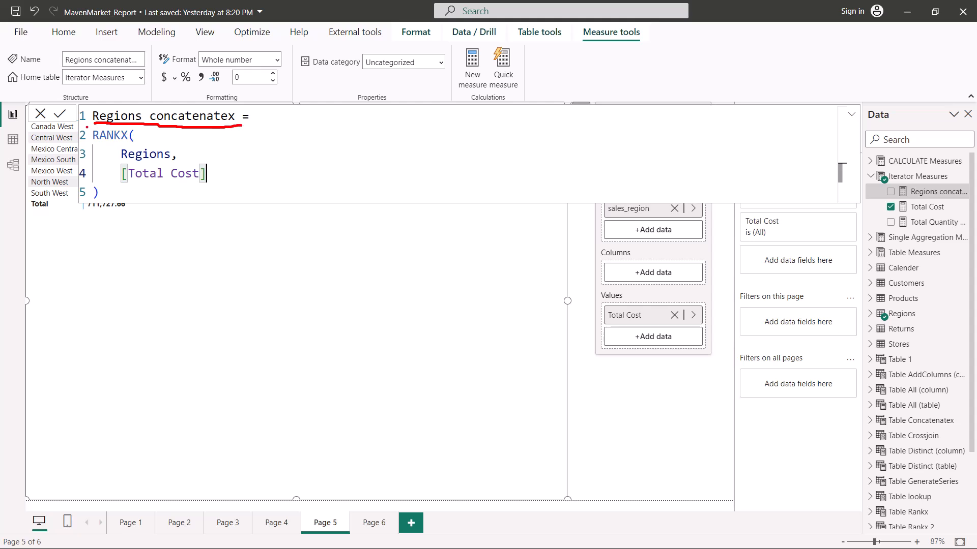
key(Escape)
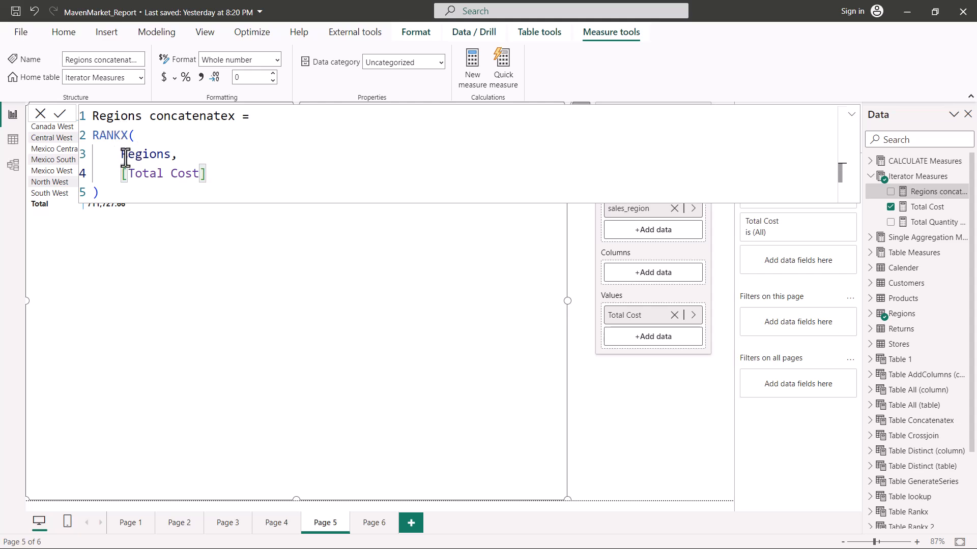
drag(118, 160, 196, 160)
drag(121, 189, 219, 187)
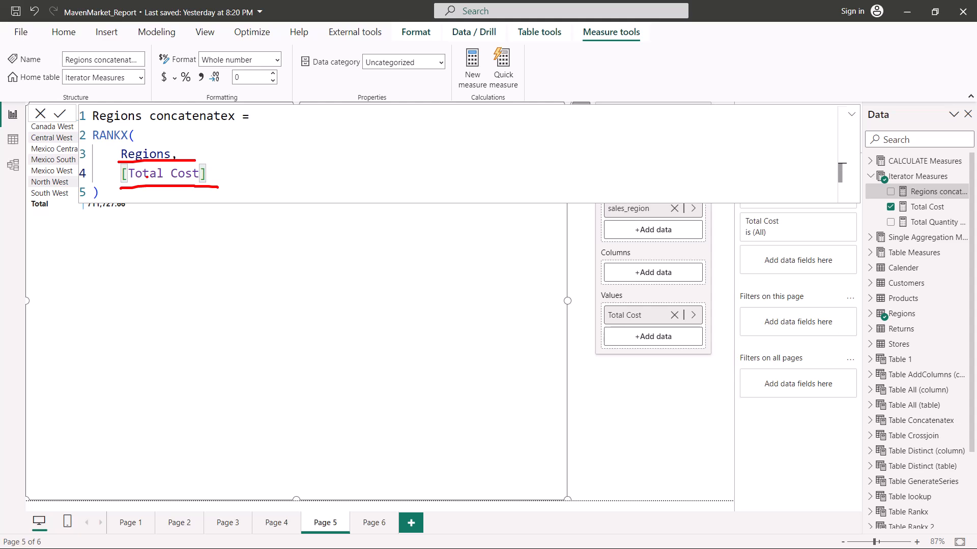
key(Escape)
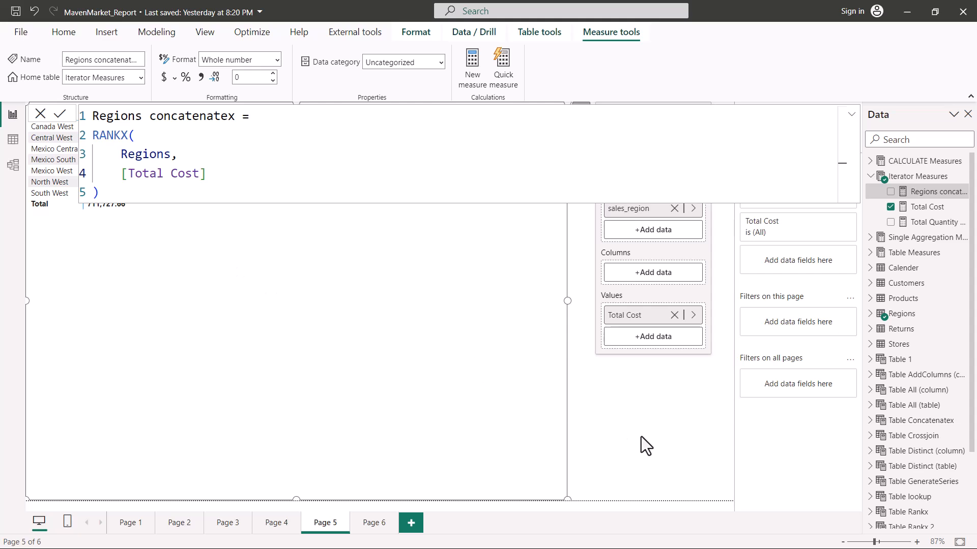
- Add the Regions concatenatex measure to the values of the sales_region matrix on Page 5
click(936, 176)
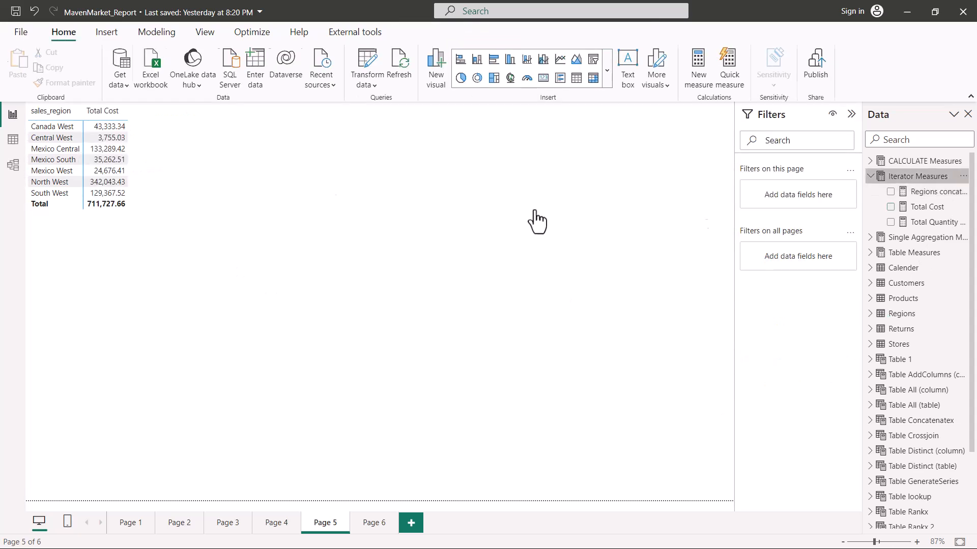
click(49, 148)
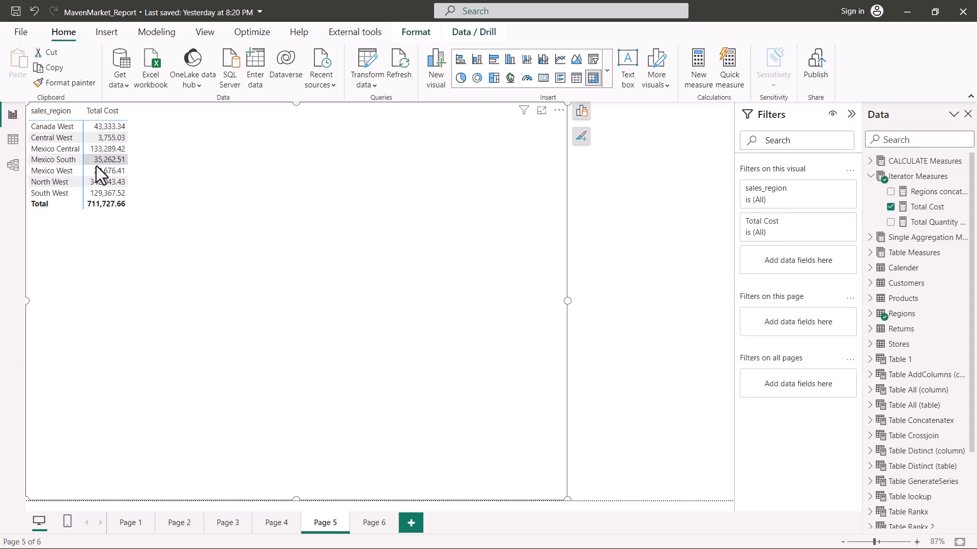
drag(926, 192, 227, 138)
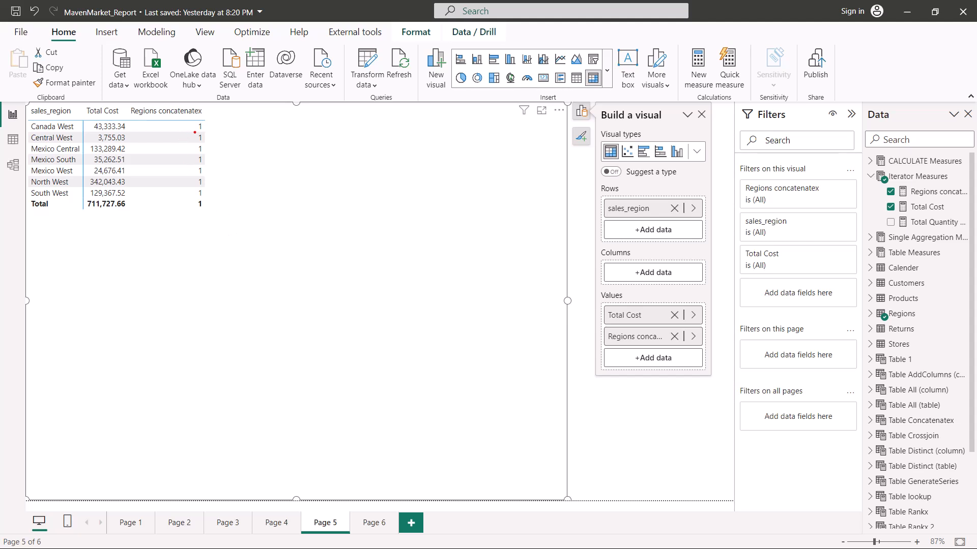
- Examine the Canada West row of the matrix, relating its Total Cost to its Regions concatenatex rank
drag(29, 132, 77, 130)
drag(414, 123, 409, 217)
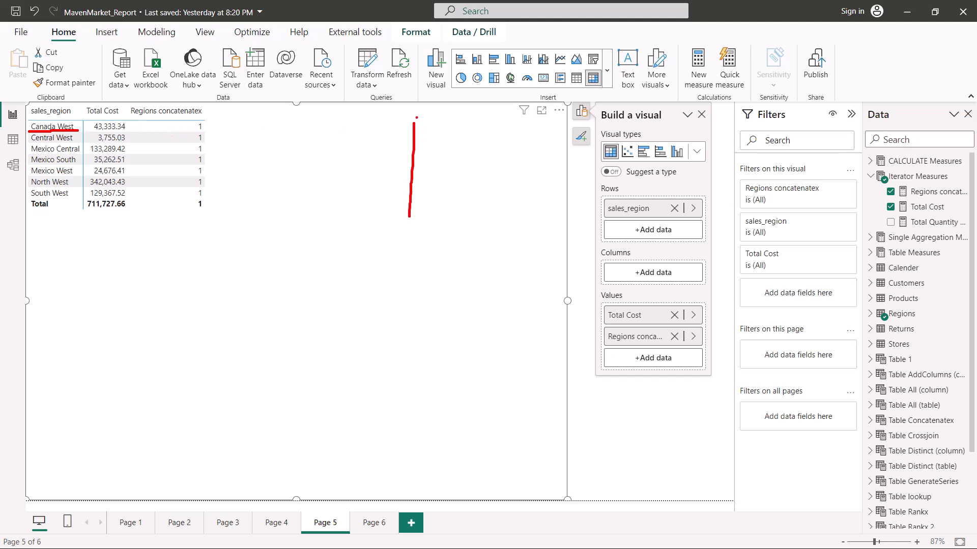
mouse_move(414, 122)
mouse_down()
mouse_move(479, 169)
mouse_move(405, 213)
mouse_up()
drag(92, 131, 121, 130)
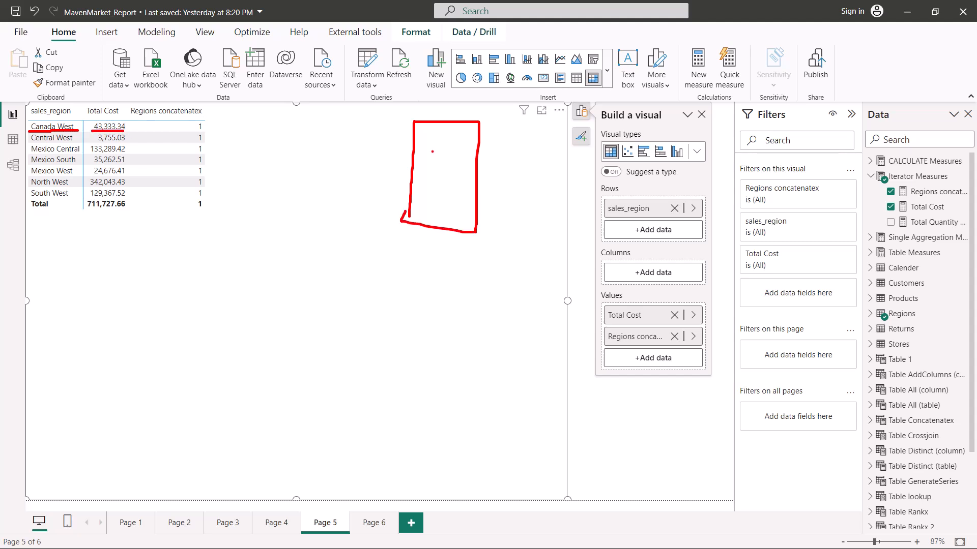
mouse_move(414, 139)
mouse_down()
mouse_move(474, 140)
mouse_move(222, 108)
mouse_move(192, 121)
mouse_move(193, 131)
mouse_move(207, 120)
mouse_move(181, 208)
mouse_move(192, 203)
mouse_up()
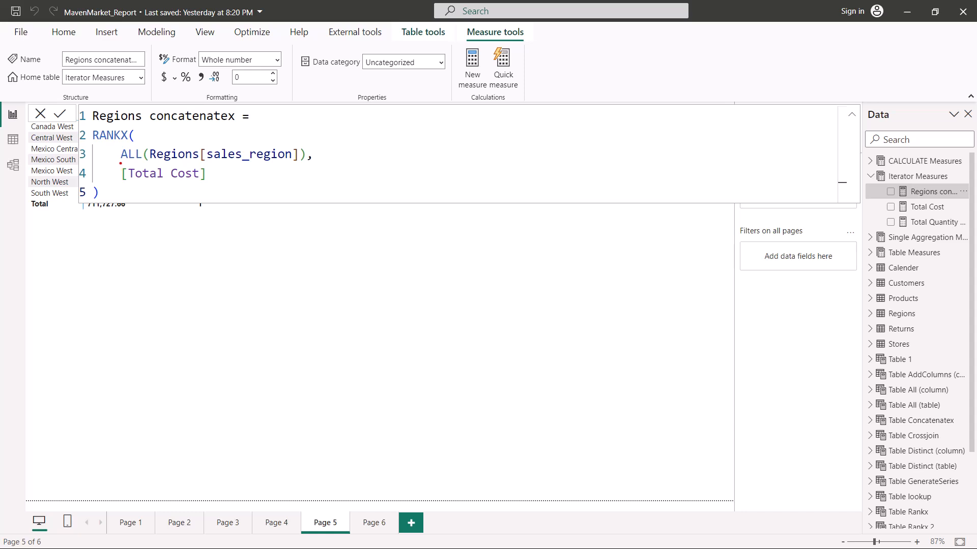
- Review the ALL(Regions[sales_region]) argument of RANKX in the Regions concatenatex measure
mouse_move(119, 163)
mouse_down()
mouse_move(143, 163)
mouse_move(128, 147)
mouse_move(141, 156)
mouse_up()
key(Escape)
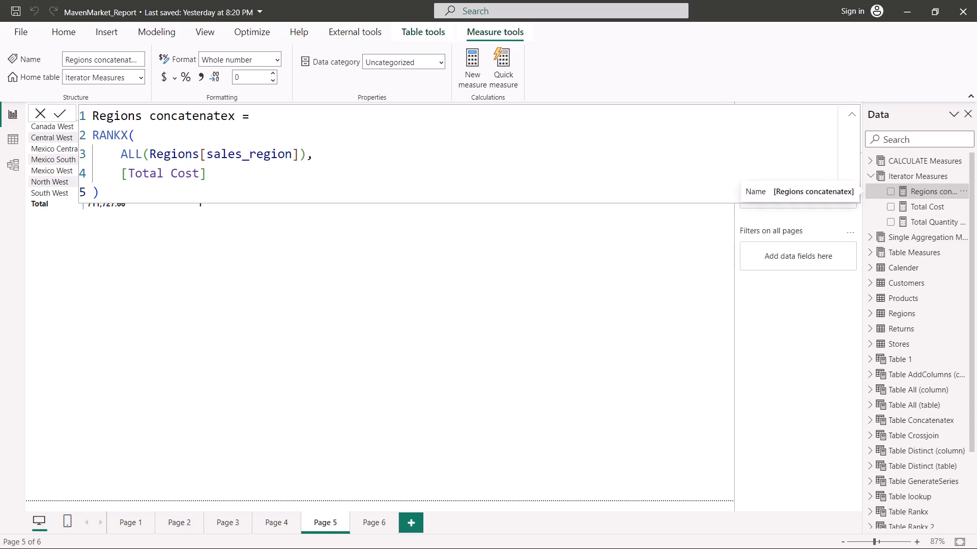
mouse_move(151, 164)
mouse_down()
mouse_move(300, 164)
mouse_move(303, 140)
mouse_up()
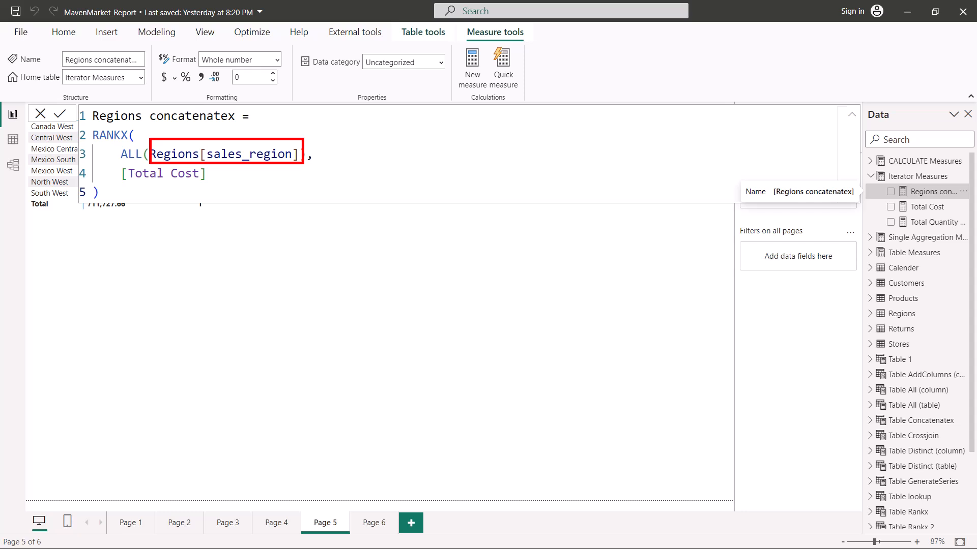
key(Escape)
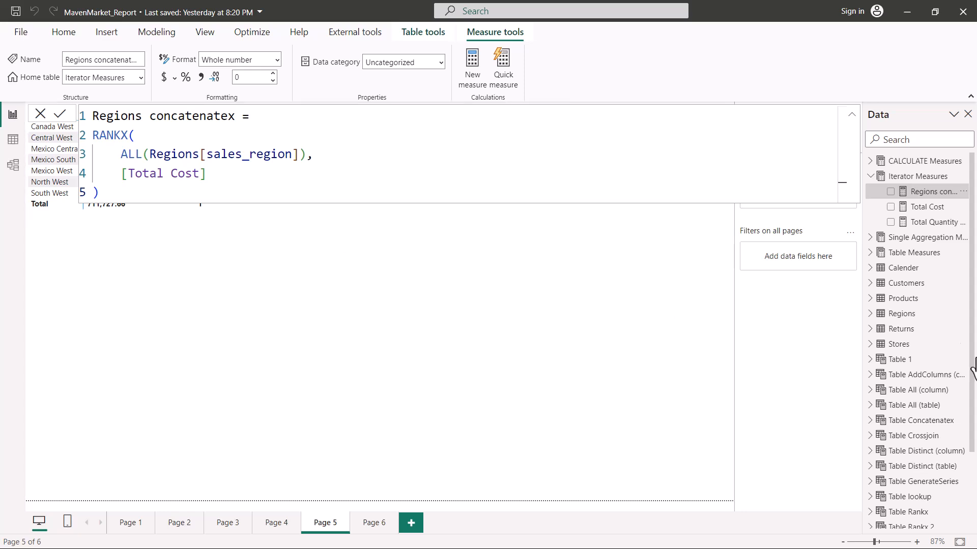
- Apply the measure with ALL(Regions[sales_region]) and compare the North West and Mexico Central ranks with their Total Cost
click(355, 277)
click(199, 154)
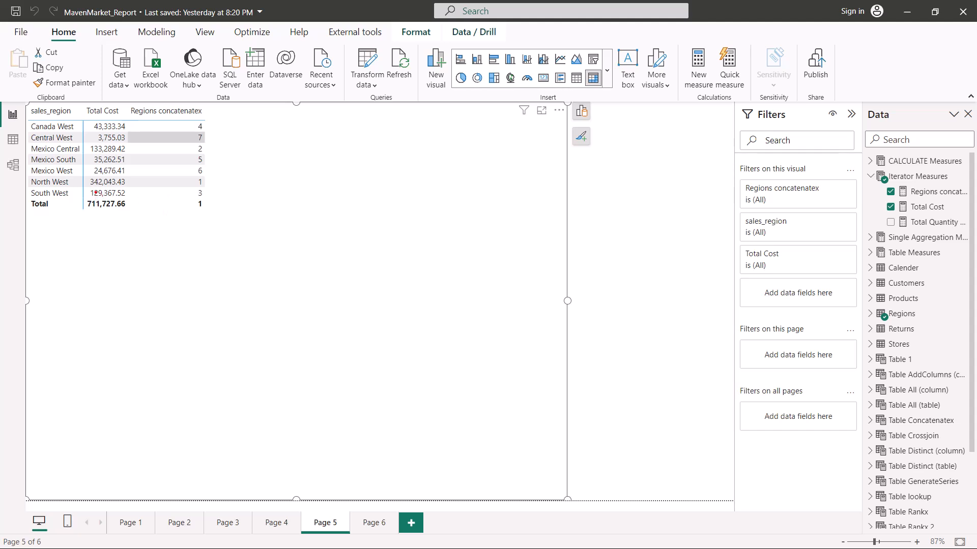
drag(93, 186, 118, 186)
drag(180, 182, 190, 182)
drag(92, 153, 118, 153)
key(Escape)
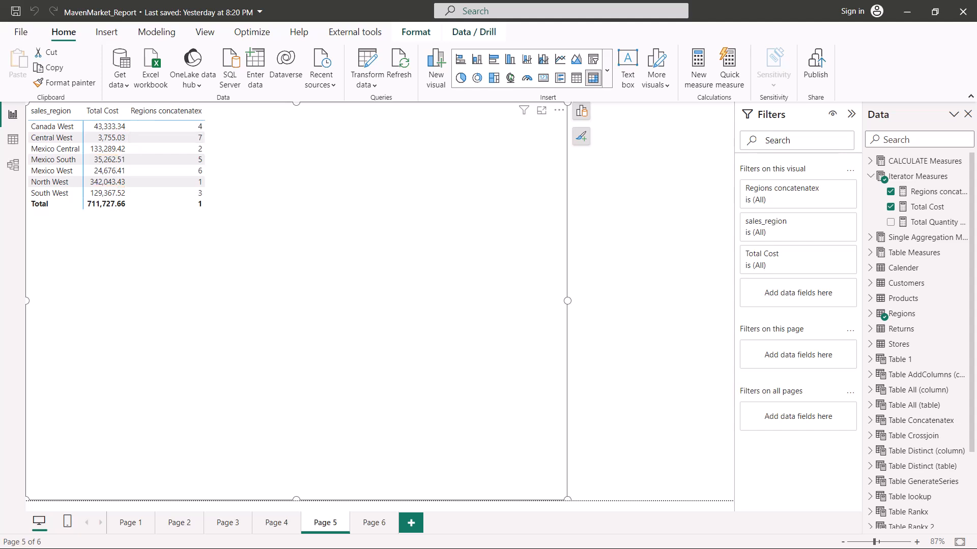
- Sort the sales_region matrix by Total Cost in descending order
click(105, 113)
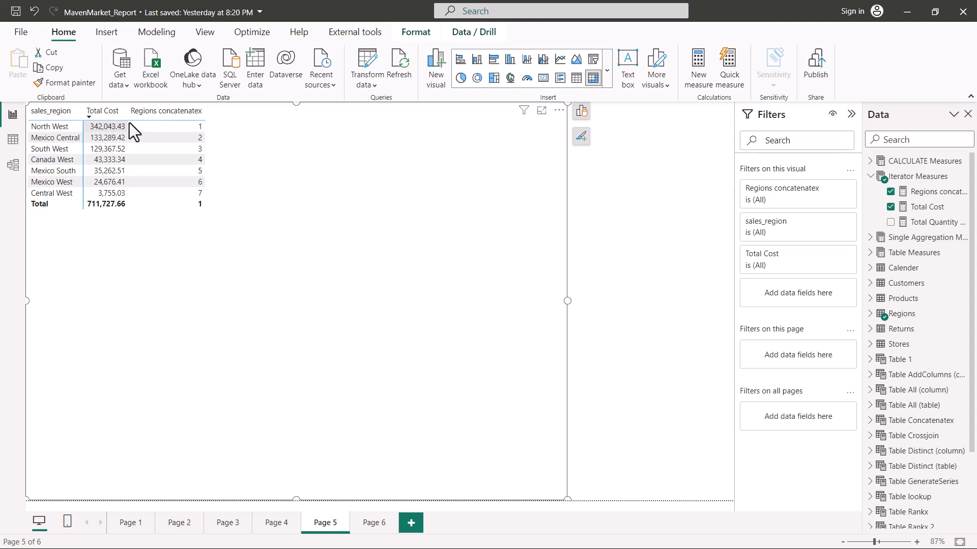
click(151, 114)
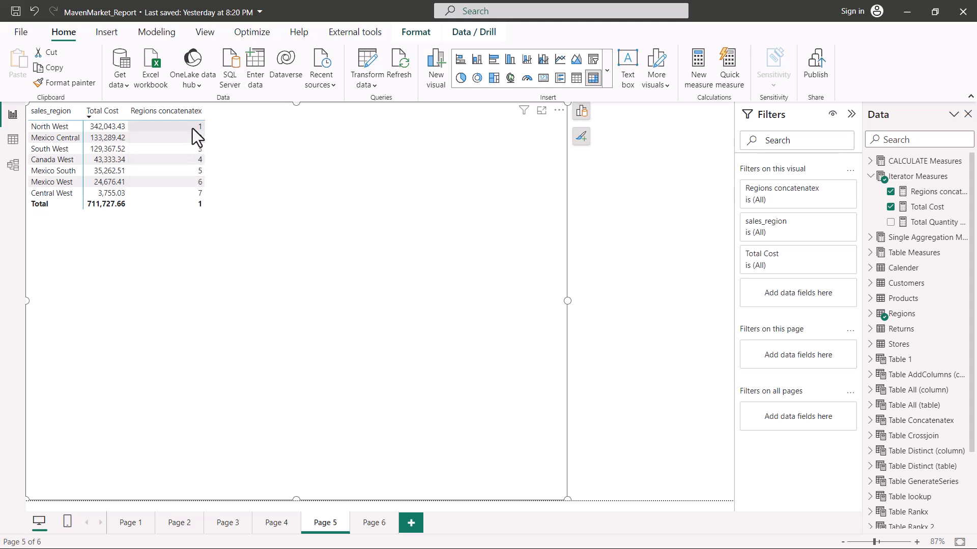
- Replace RANKX with CONCATENATEX in the Regions concatenatex measure, keeping its ALL(Regions[sales_region]) and [Total Cost] arguments
click(924, 194)
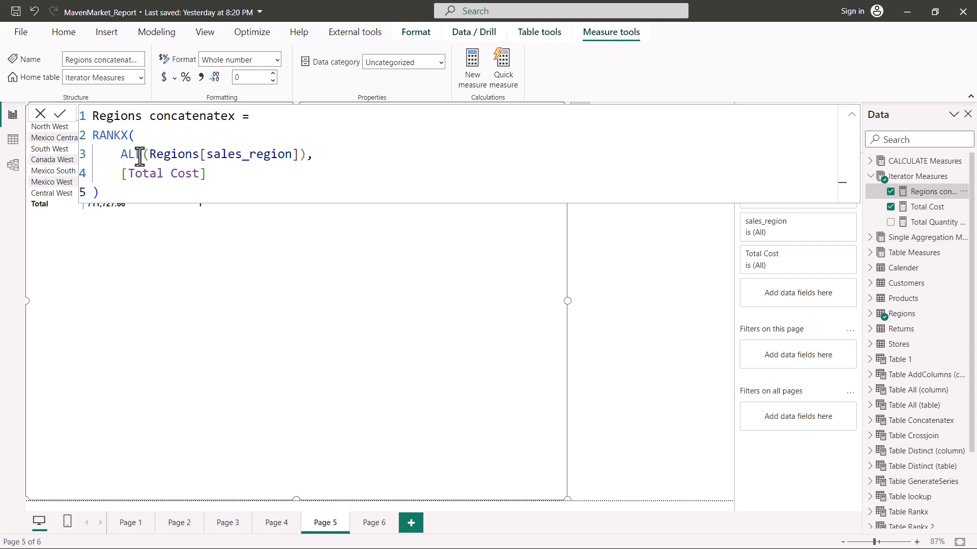
click(95, 136)
key(Delete)
key(Delete)
key(Delete)
key(Delete)
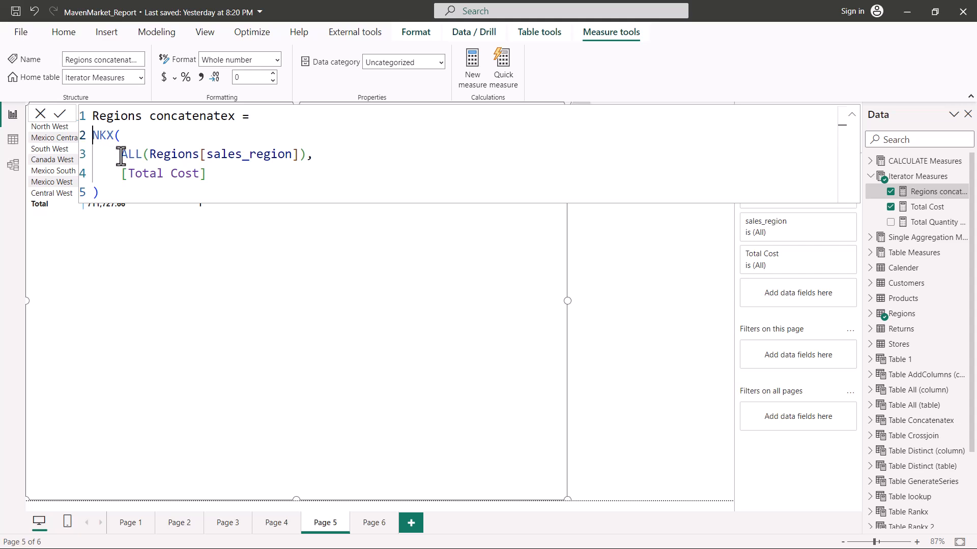
text(co)
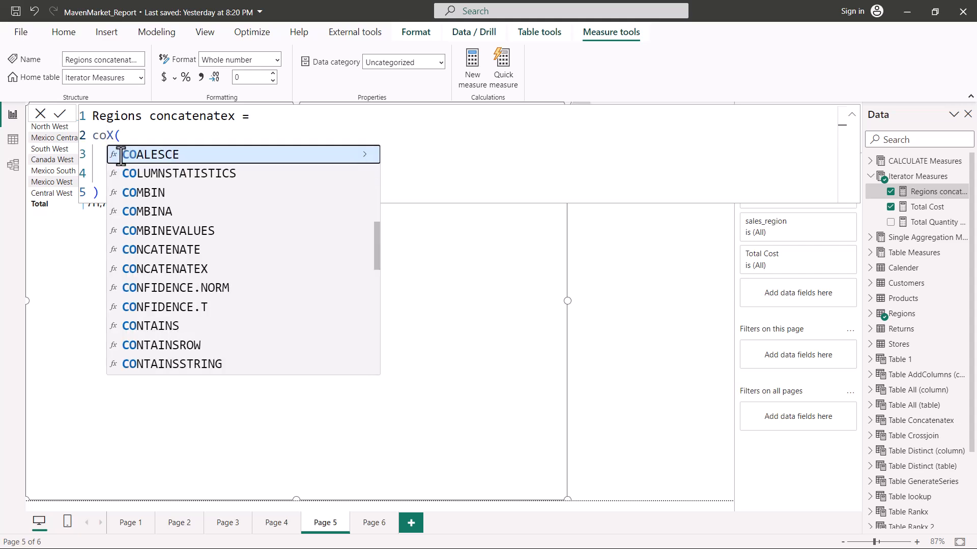
key(Down)
key(Down)
key(Down)
key(Down)
key(Down)
key(Down)
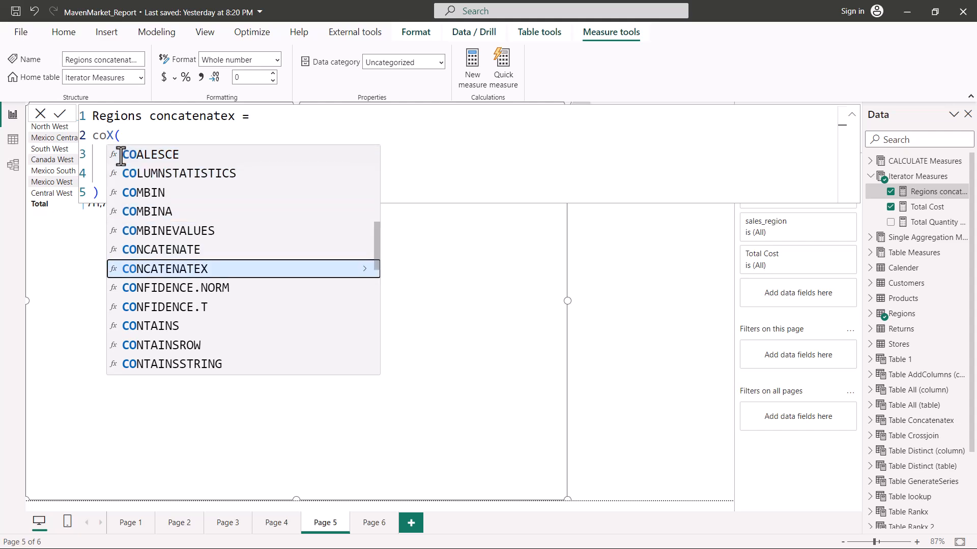
key(Tab)
click(405, 166)
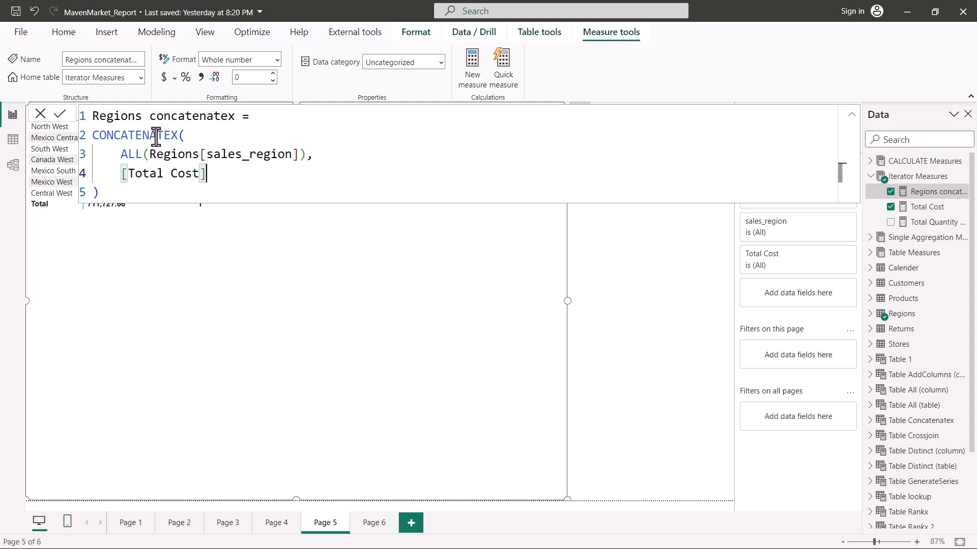
- Review the table argument ALL(Regions[sales_region]) and the expression [Total Cost] inside CONCATENATEX
drag(121, 154, 319, 159)
click(215, 188)
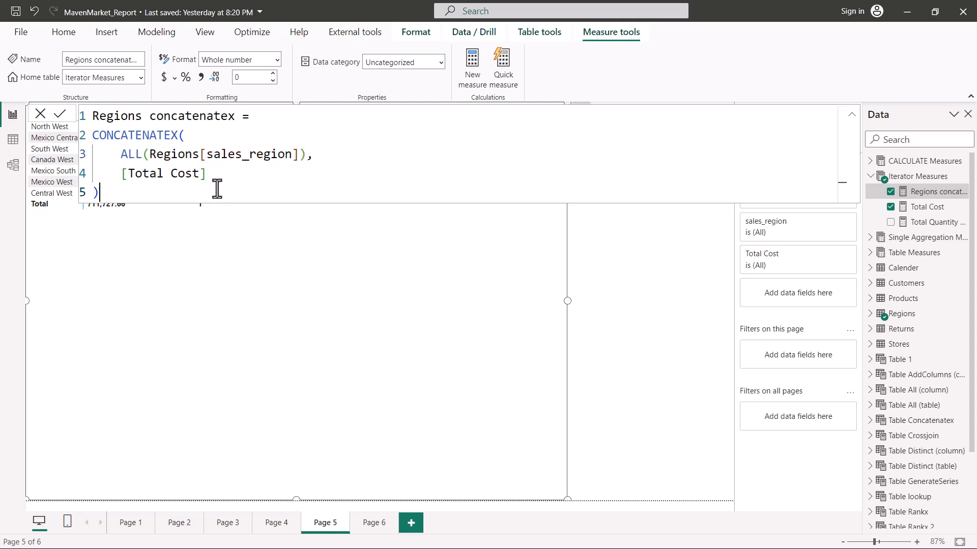
click(120, 173)
drag(120, 174, 203, 174)
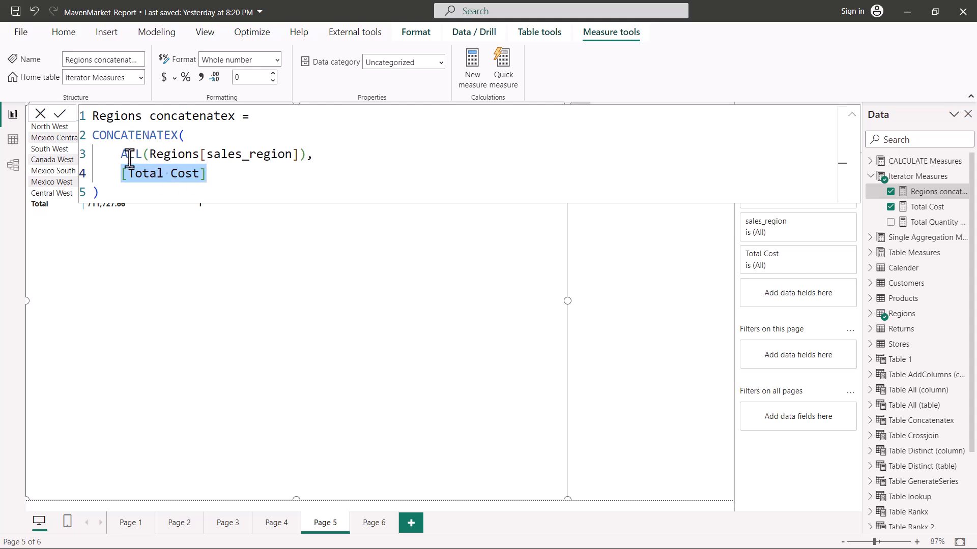
click(124, 154)
drag(122, 154, 303, 160)
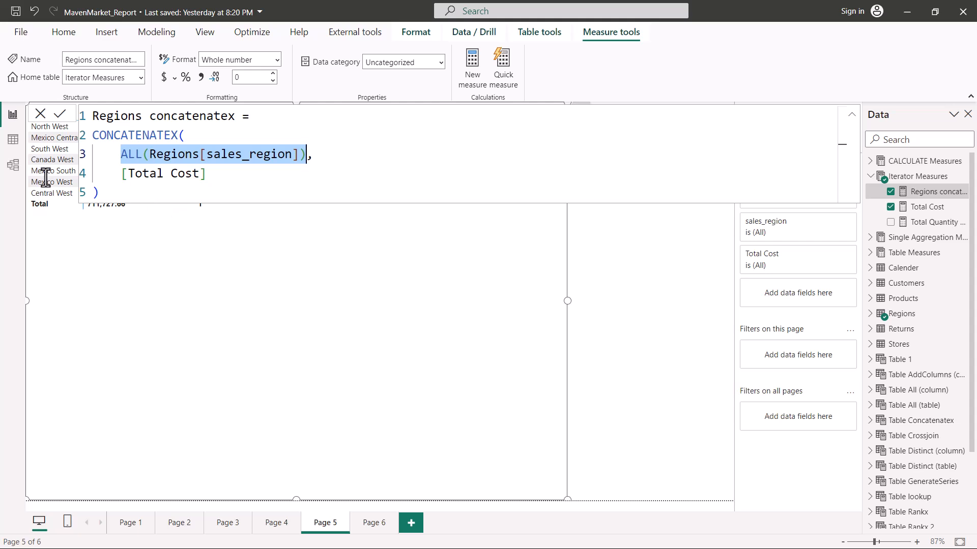
- Apply the CONCATENATEX formula and examine the concatenated string in the matrix's North West row
click(5, 180)
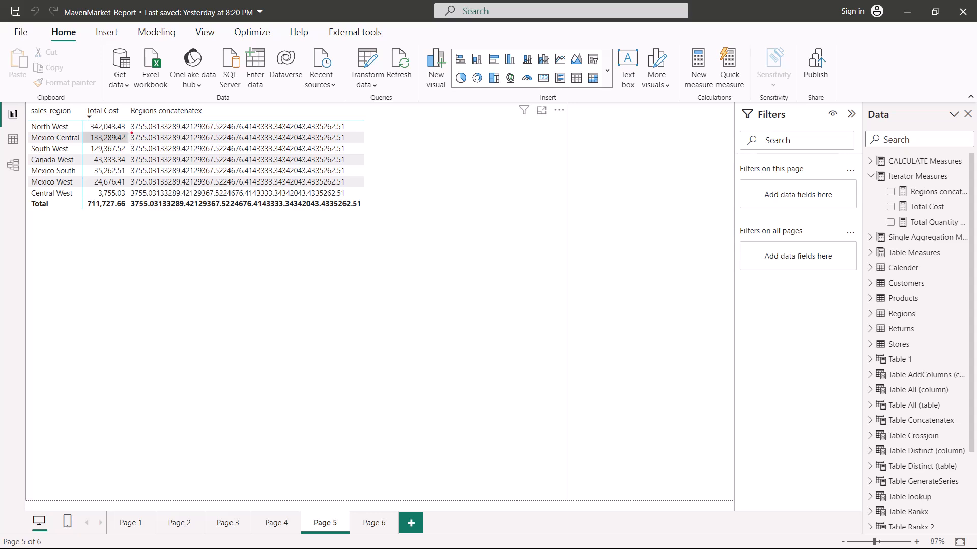
drag(138, 133, 346, 130)
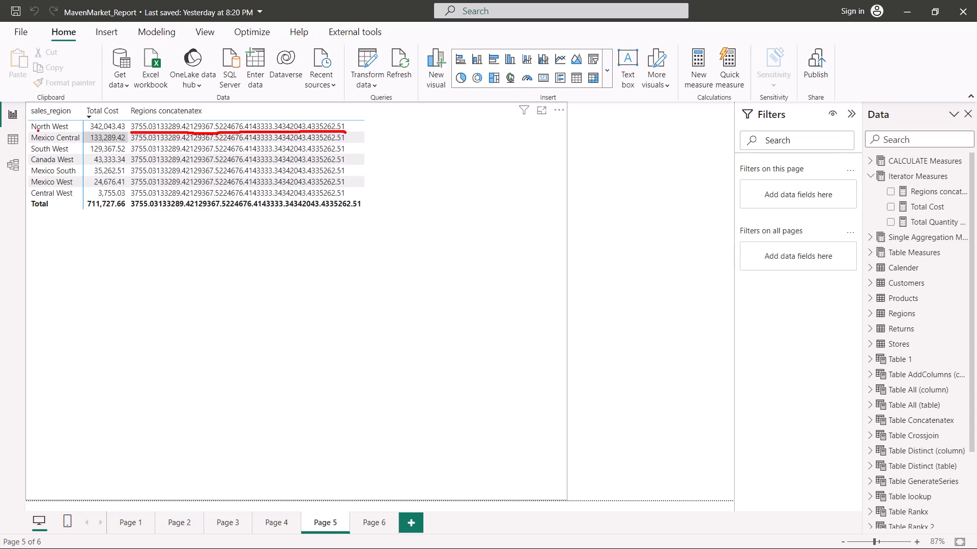
drag(33, 131, 80, 130)
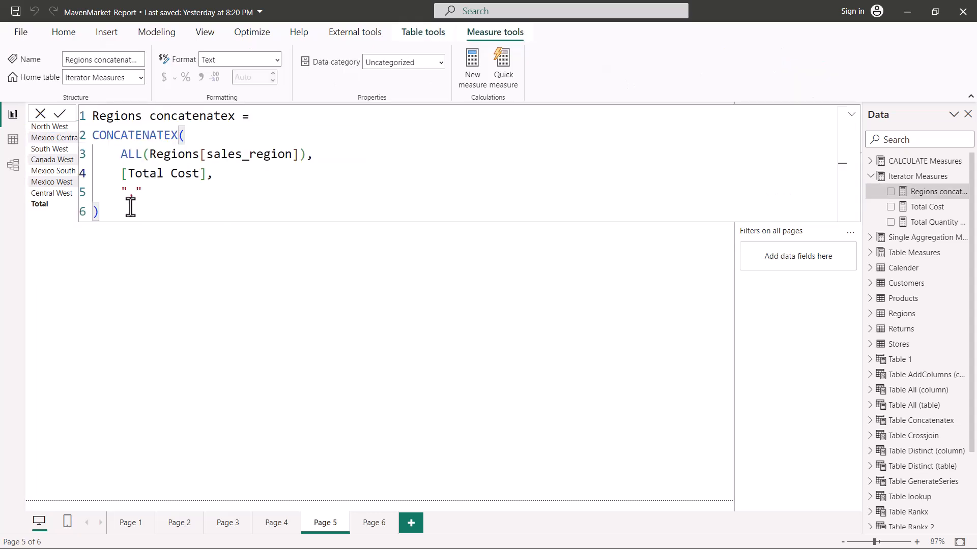
- Review the measure's "," delimiter together with its ALL(Regions[sales_region]) and [Total Cost] arguments, and close the formula
click(121, 193)
drag(120, 193, 159, 192)
click(133, 193)
drag(121, 154, 306, 155)
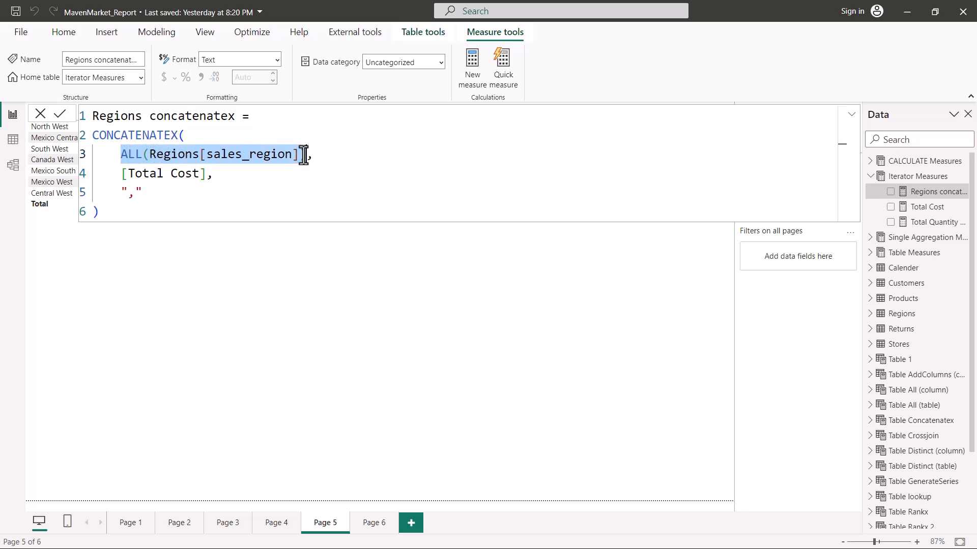
click(135, 154)
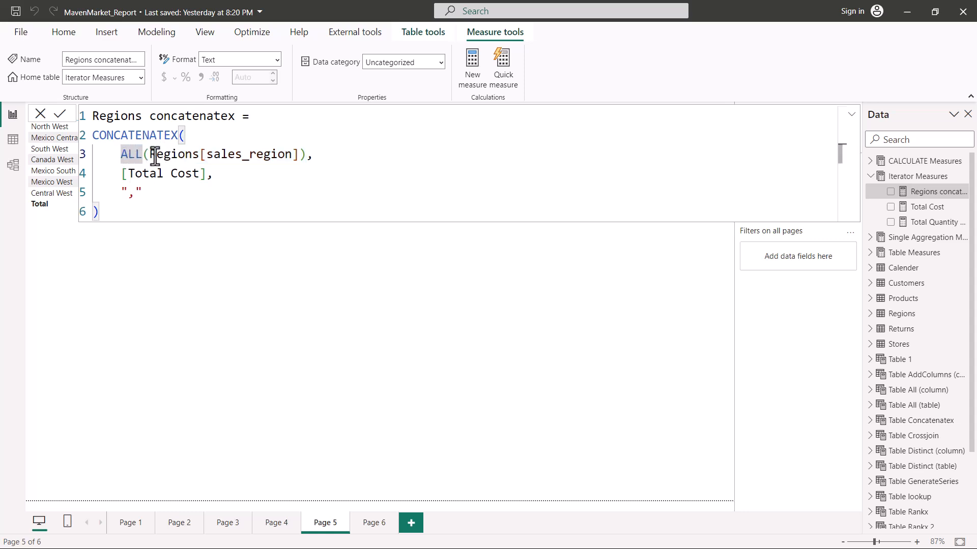
drag(121, 174, 205, 174)
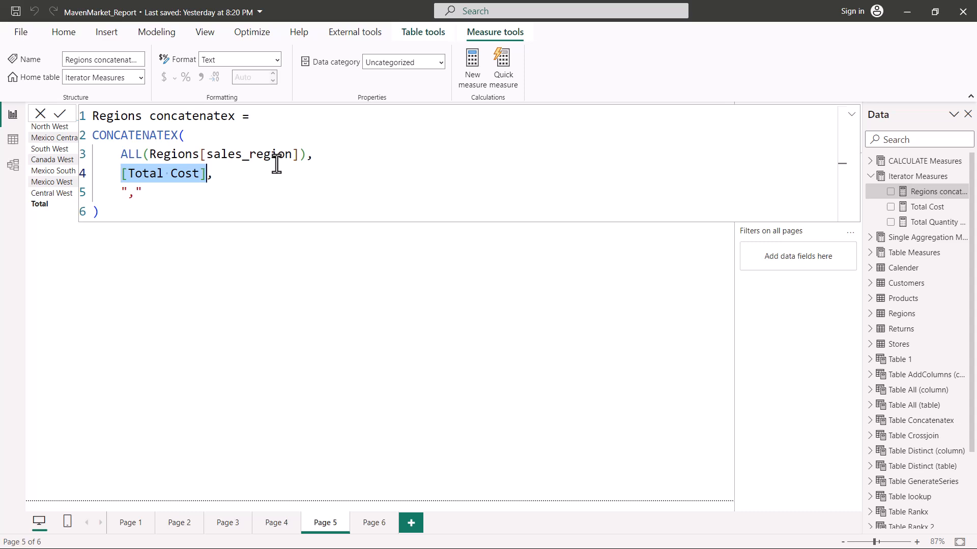
click(137, 214)
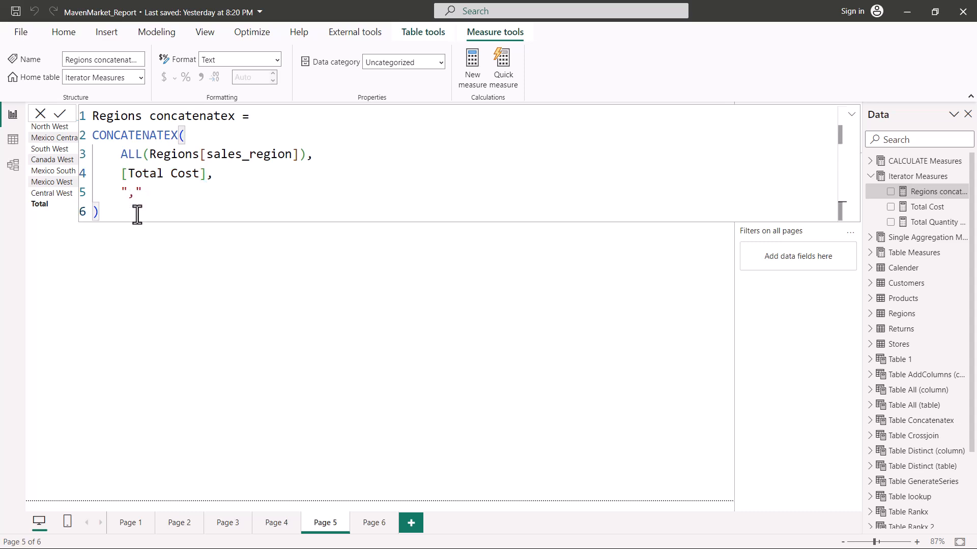
click(415, 265)
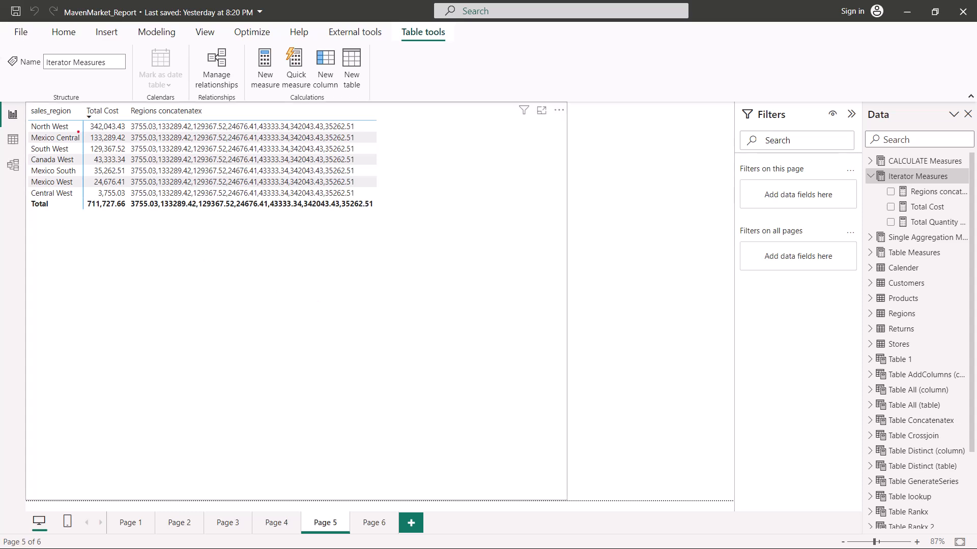
- Examine the comma-separated costs in the Regions concatenatex column and how they are collected row by row from a virtual table
drag(136, 133, 214, 131)
drag(159, 118, 202, 115)
drag(477, 132, 469, 296)
mouse_move(476, 131)
mouse_down()
mouse_move(589, 148)
mouse_move(525, 300)
mouse_move(419, 282)
mouse_up()
drag(470, 165, 580, 168)
drag(467, 193, 592, 201)
drag(471, 224, 626, 237)
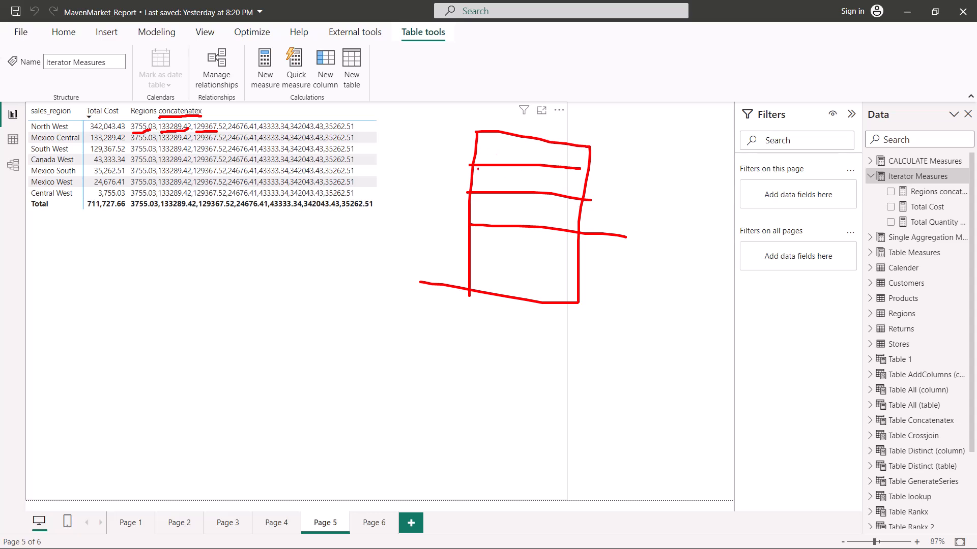
mouse_move(487, 153)
mouse_down()
mouse_move(539, 156)
mouse_move(533, 179)
mouse_up()
drag(499, 214, 561, 221)
drag(513, 255, 535, 257)
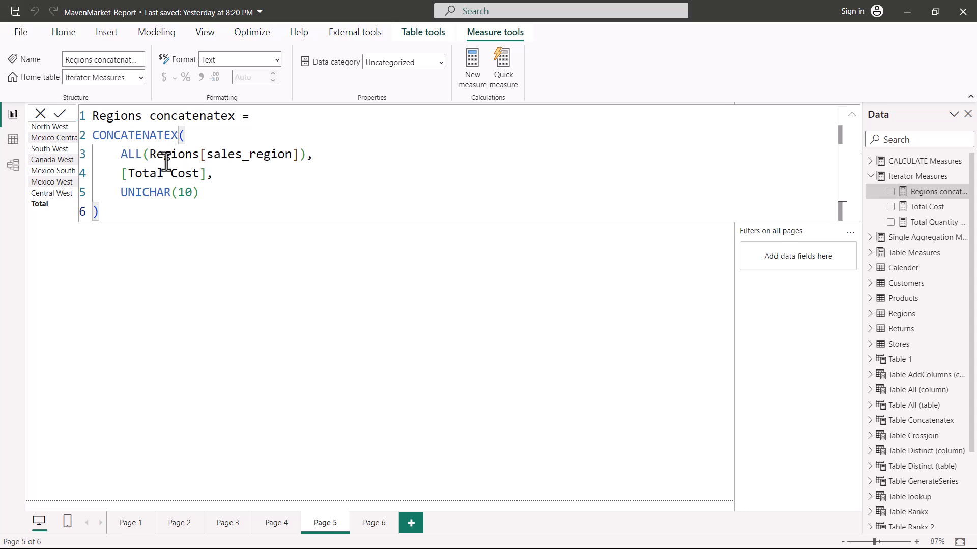
- Review the UNICHAR(10) delimiter in the measure and examine each region's line-by-line cost list, locating North West's Total Cost
mouse_move(121, 203)
mouse_down()
mouse_move(183, 204)
mouse_move(205, 184)
mouse_move(185, 198)
mouse_up()
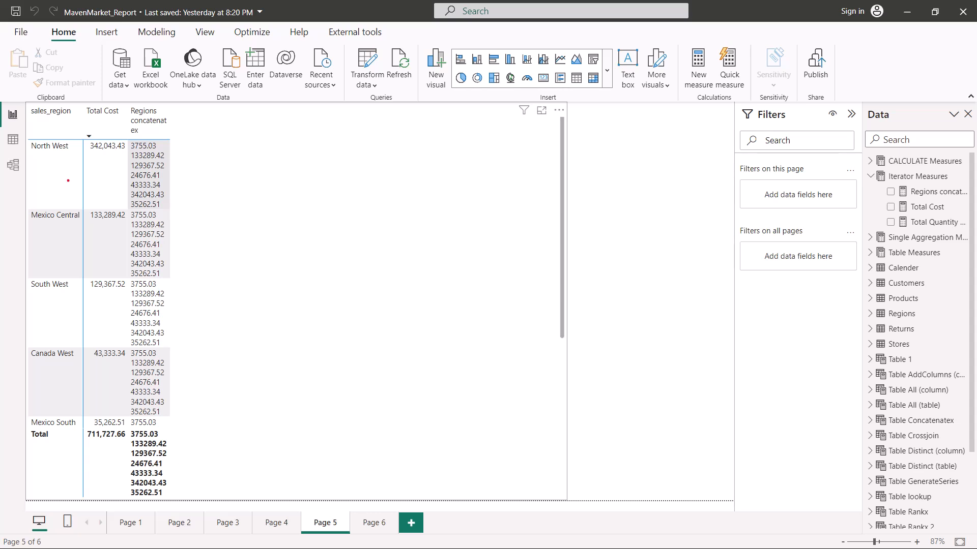
mouse_move(168, 141)
mouse_down()
mouse_move(180, 200)
mouse_move(164, 417)
mouse_up()
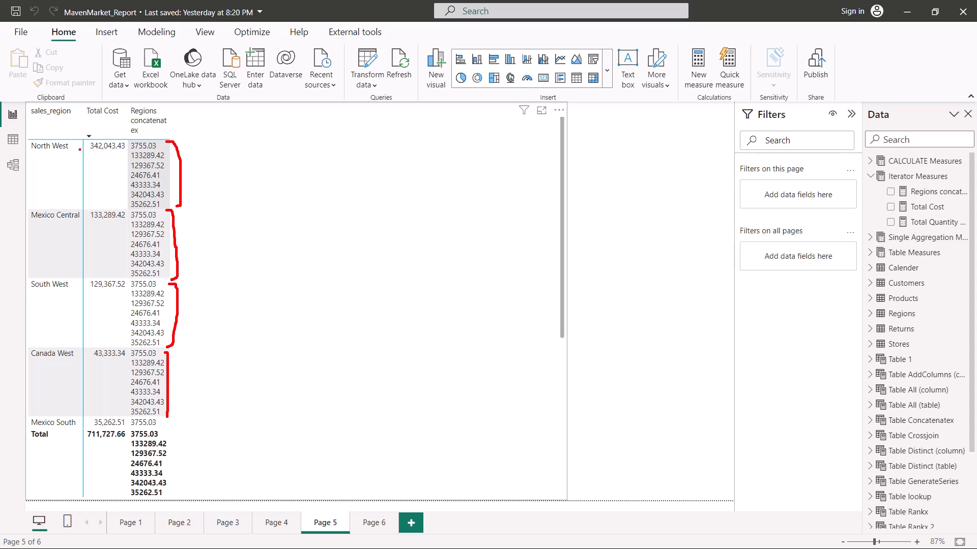
drag(91, 154, 120, 151)
mouse_move(164, 198)
mouse_down()
mouse_move(173, 149)
mouse_move(192, 147)
mouse_move(186, 140)
mouse_move(187, 154)
mouse_move(202, 147)
mouse_move(198, 135)
mouse_up()
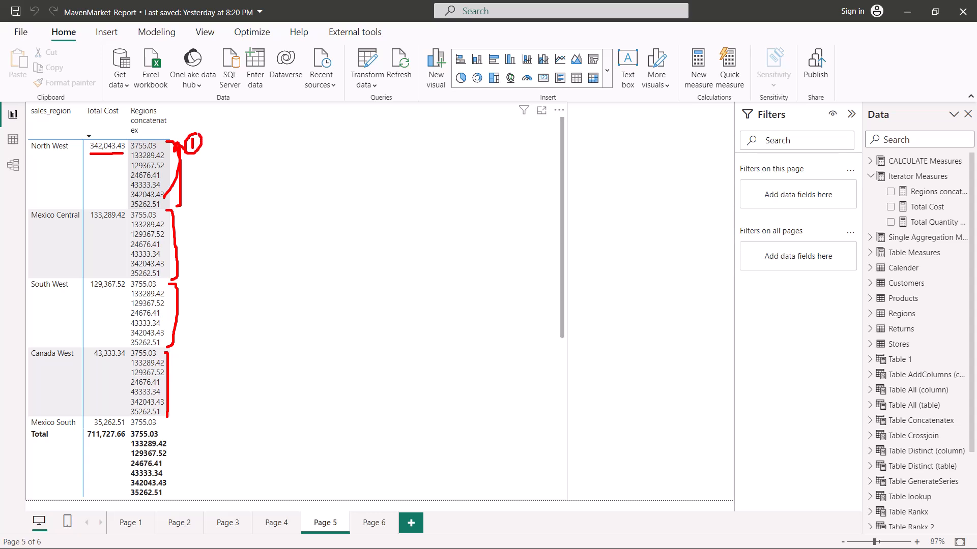